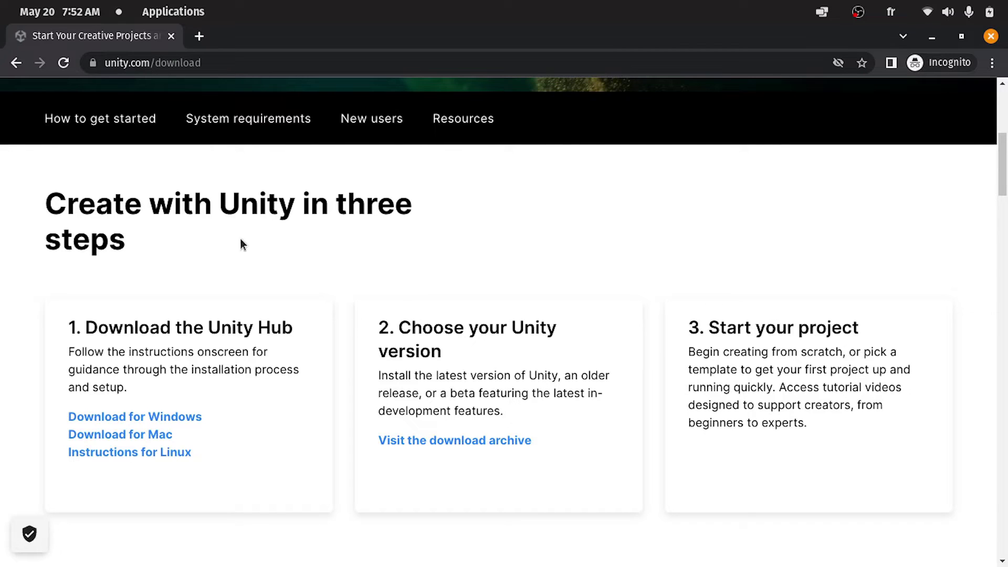
Open the Unity Hub installation instructions for Linux from the Unity download page.
click(235, 62)
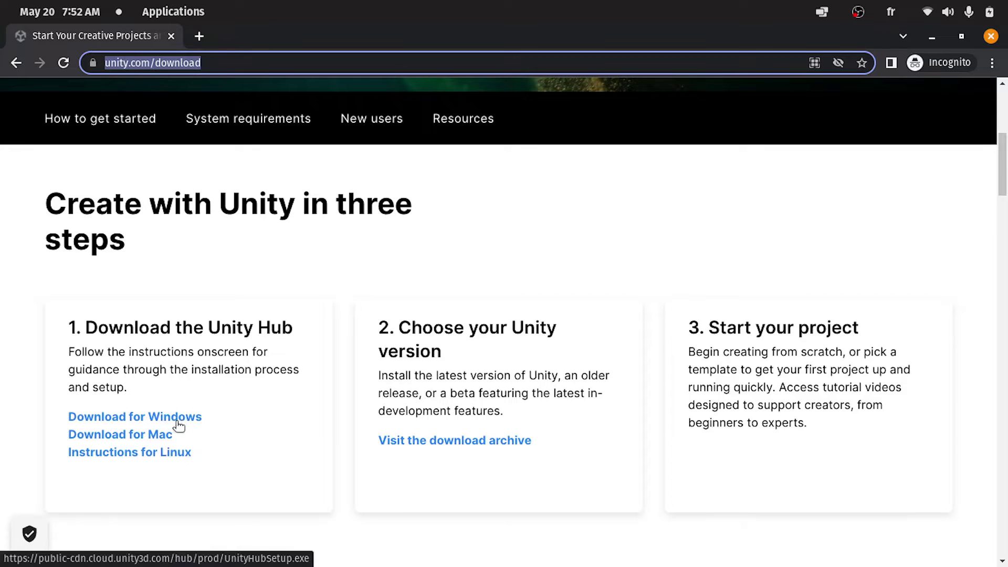
click(155, 456)
click(154, 453)
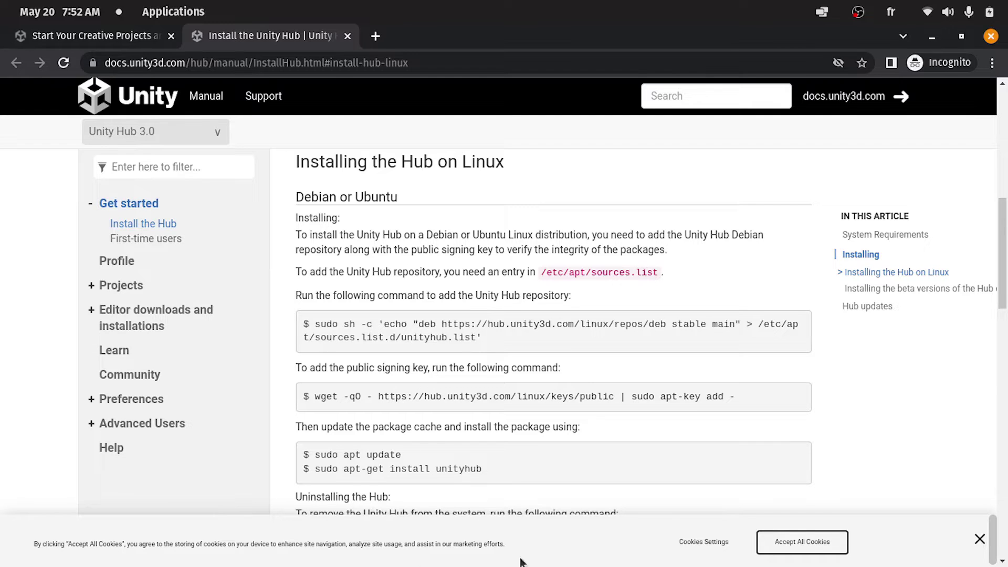
Minimize the browser and launch Terminal from the application launcher.
click(935, 35)
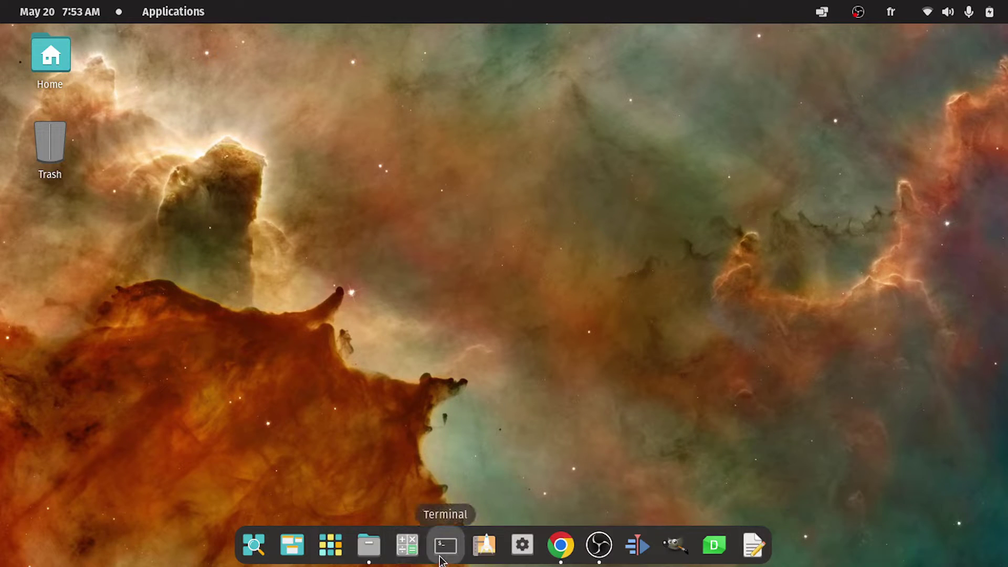
click(262, 545)
text(temi)
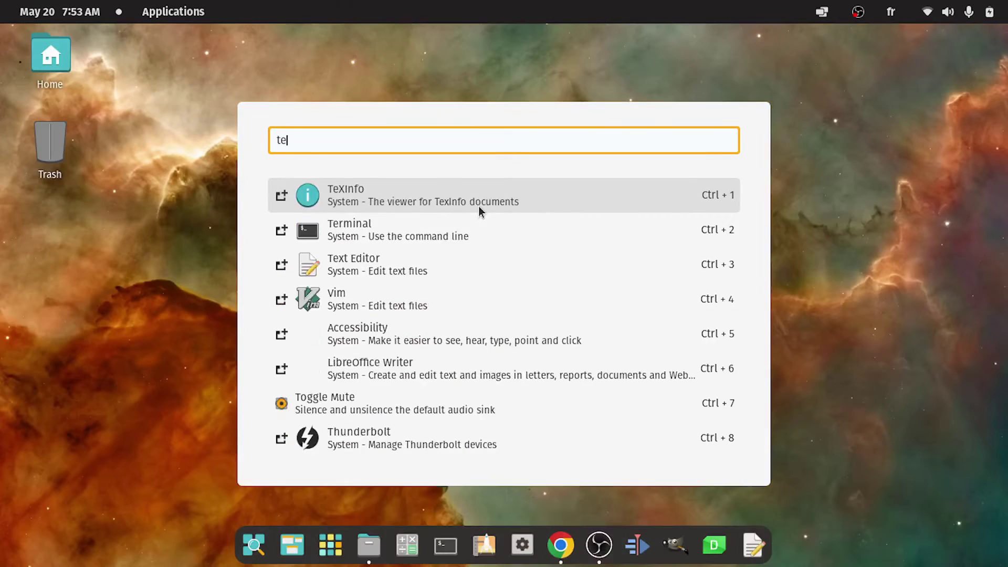
key(Return)
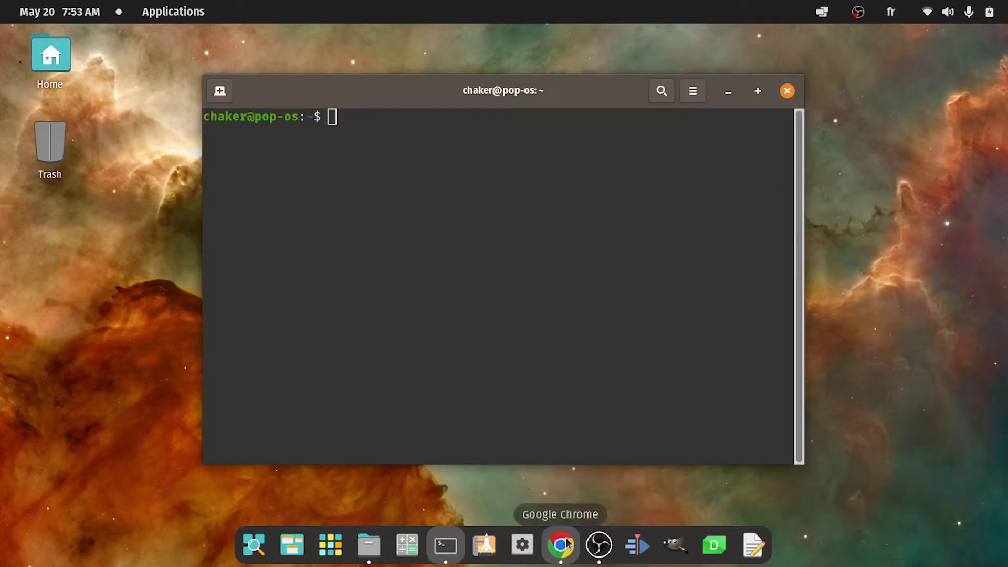
Copy the command that adds the Unity Hub repository from the install page and run it in Terminal, entering the sudo password.
click(560, 545)
drag(485, 340, 417, 330)
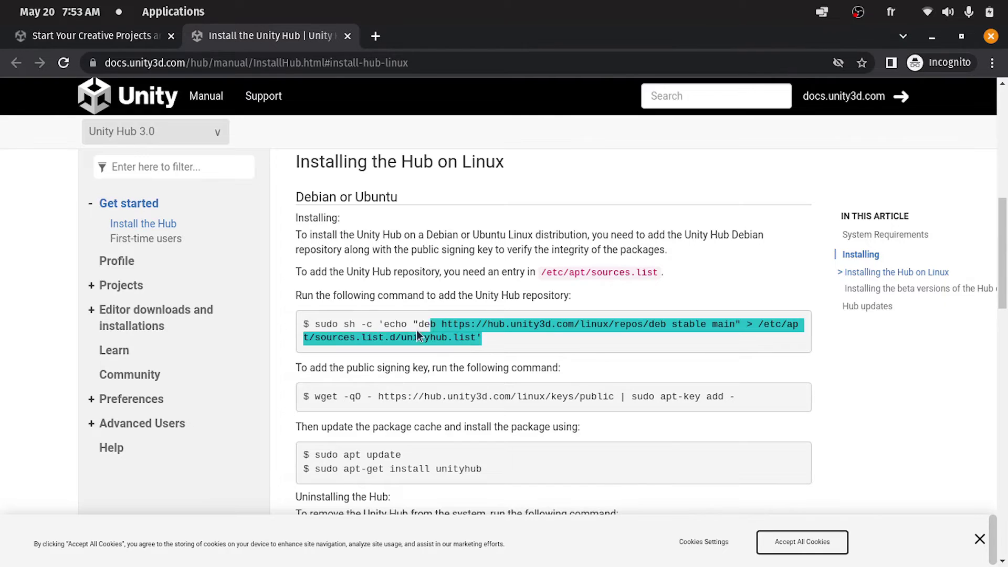
right_click(314, 330)
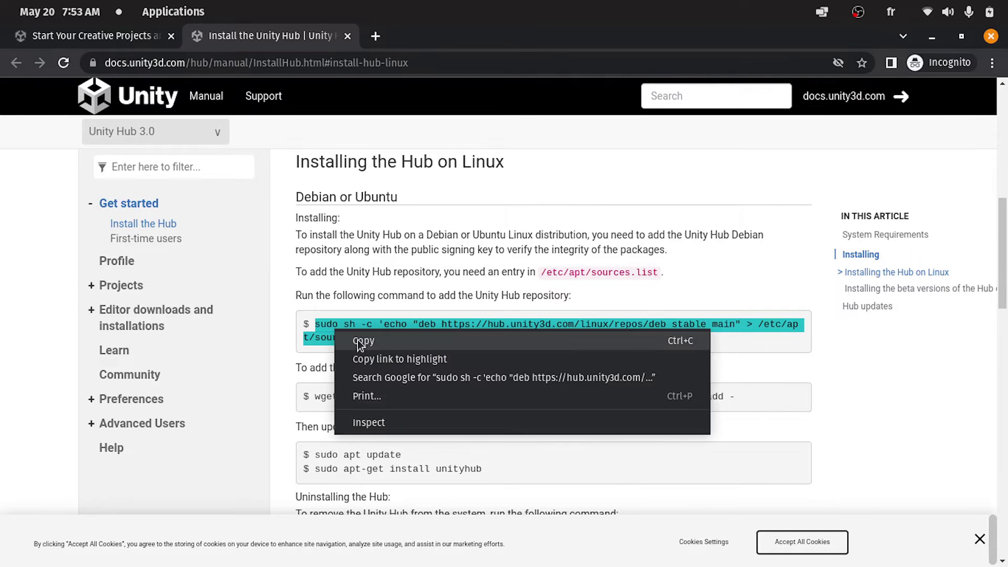
click(358, 339)
click(934, 37)
right_click(363, 137)
click(410, 179)
key(Return)
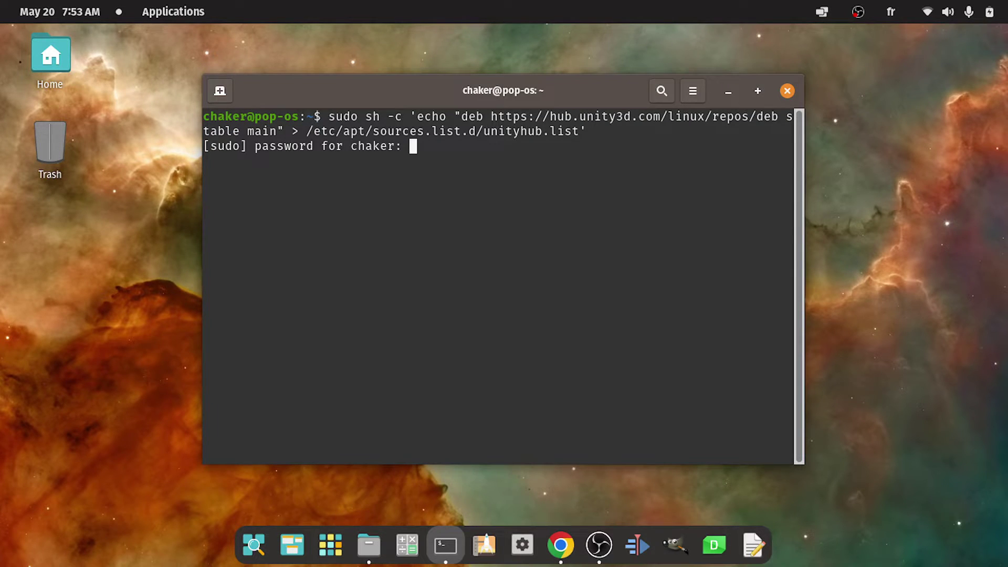
key(Return)
Copy the wget command that adds the Unity public signing key from the install page and run it in Terminal.
click(560, 549)
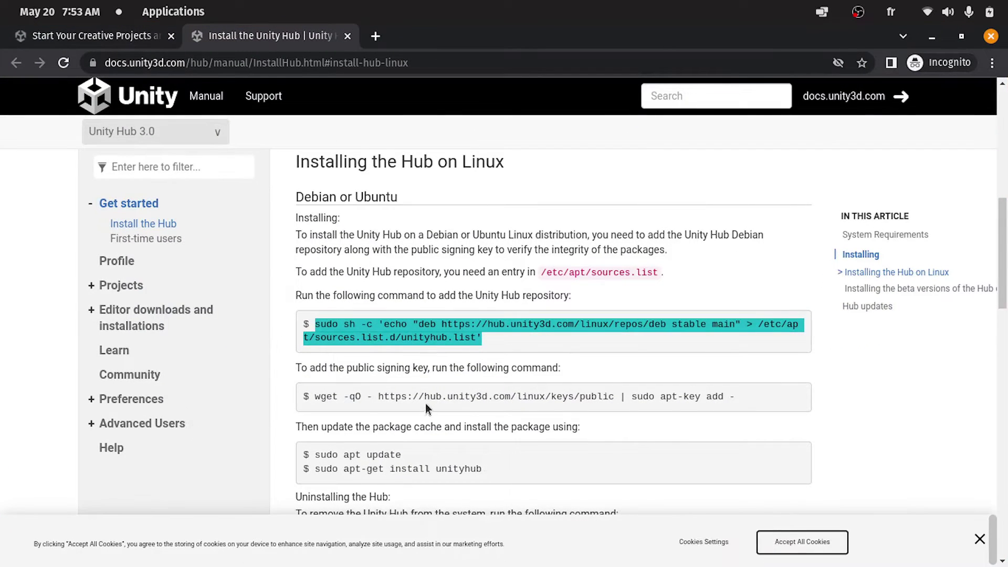
drag(315, 396, 734, 397)
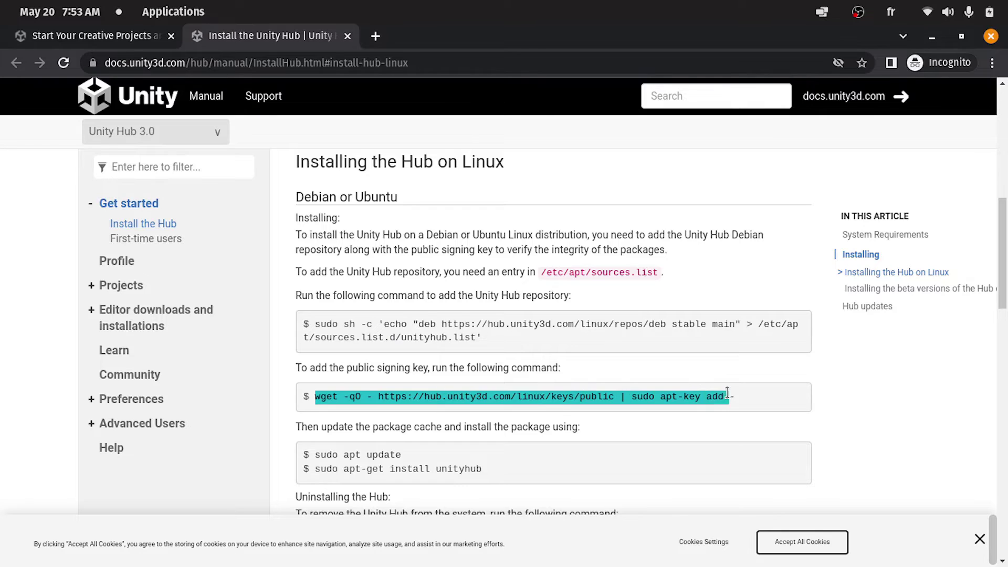
click(932, 36)
right_click(442, 162)
click(466, 212)
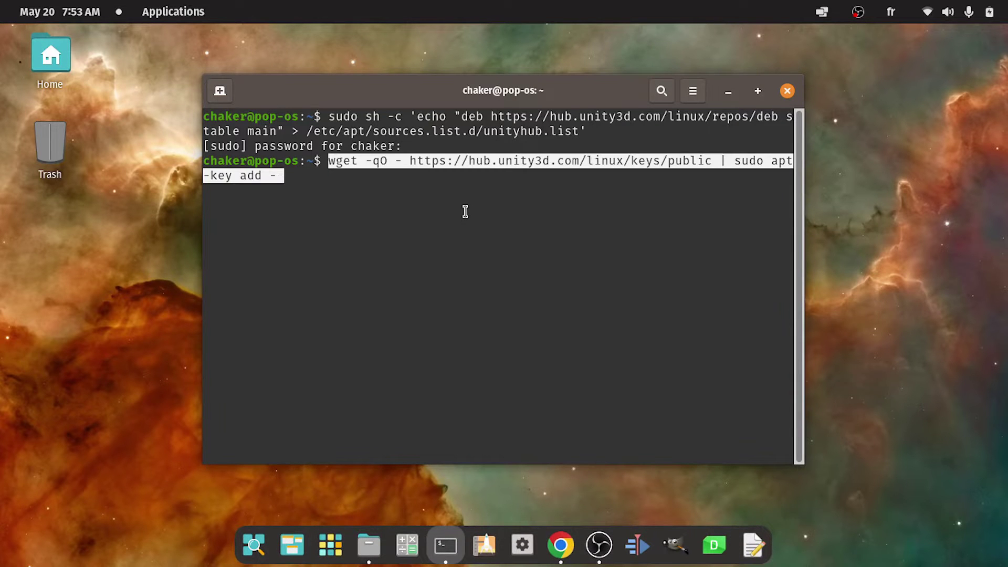
key(Return)
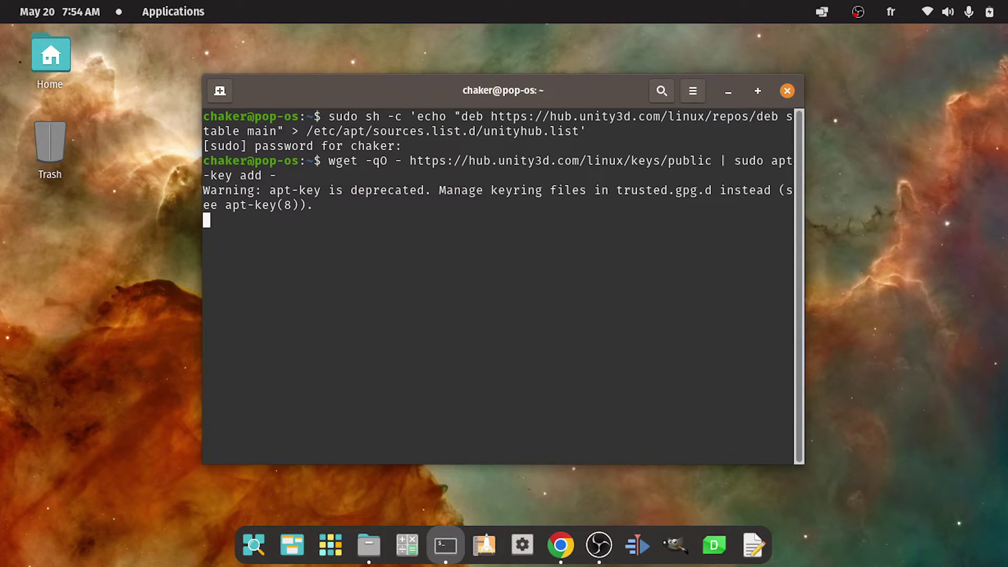
Copy "sudo apt update" from the install page and run it in Terminal to refresh the package cache.
key(alt+Tab)
scroll(495, 435, down, 1)
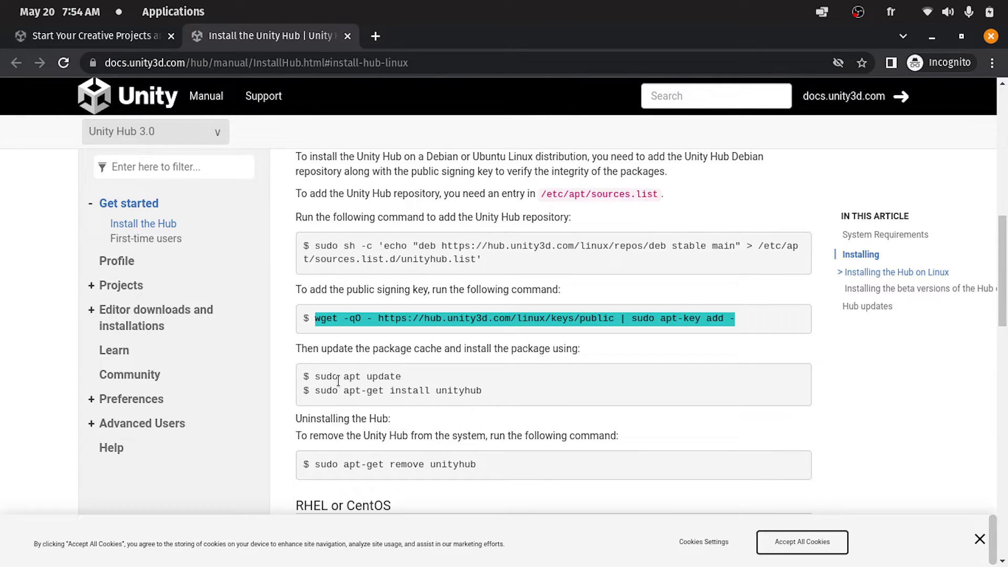
drag(403, 379, 323, 379)
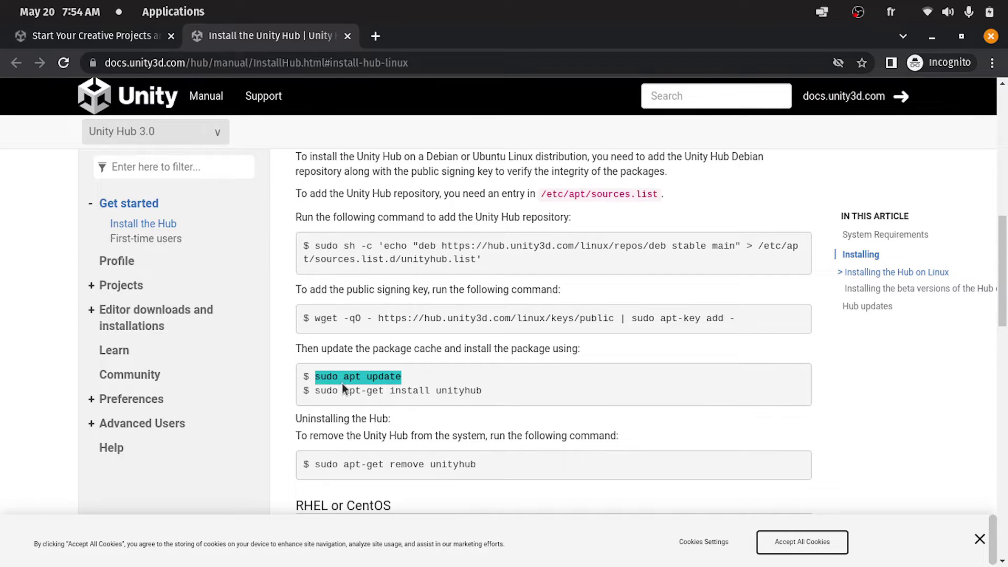
right_click(339, 379)
click(360, 391)
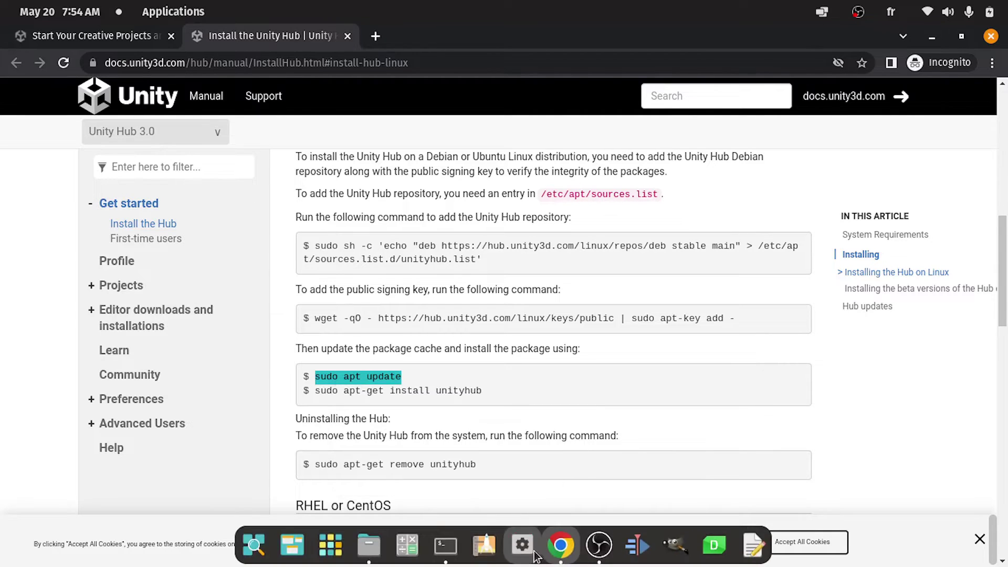
click(523, 546)
right_click(402, 240)
click(437, 288)
key(Return)
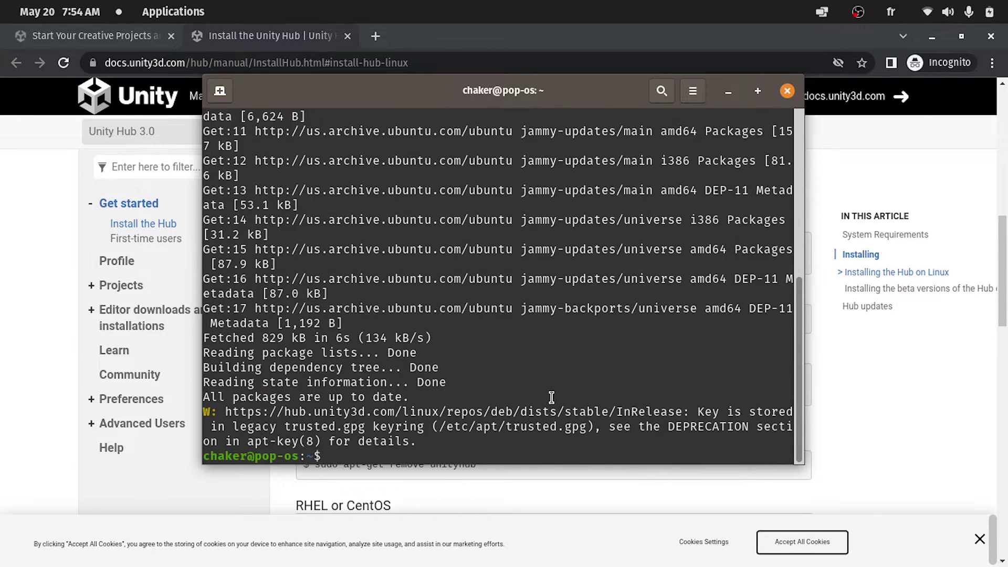
Clear the terminal and run "sudo apt-get install unityhub", checking the command against the install page.
text(clear)
key(Return)
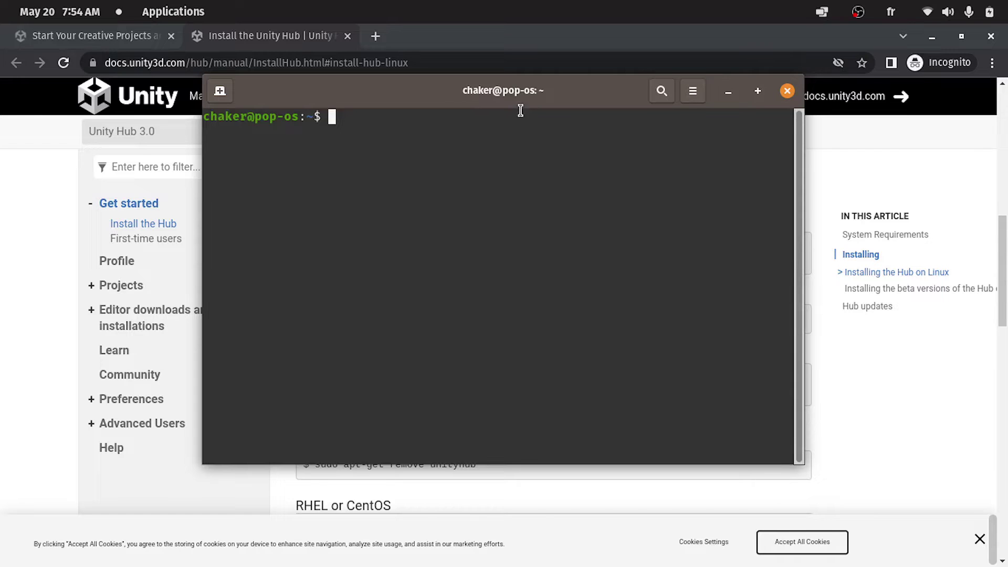
drag(536, 100, 468, 442)
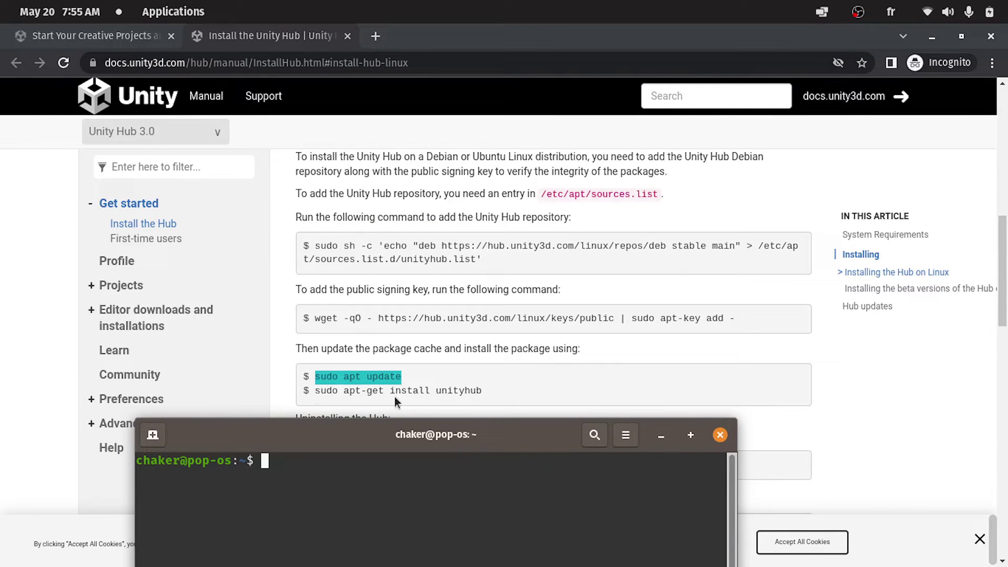
drag(471, 435, 612, 134)
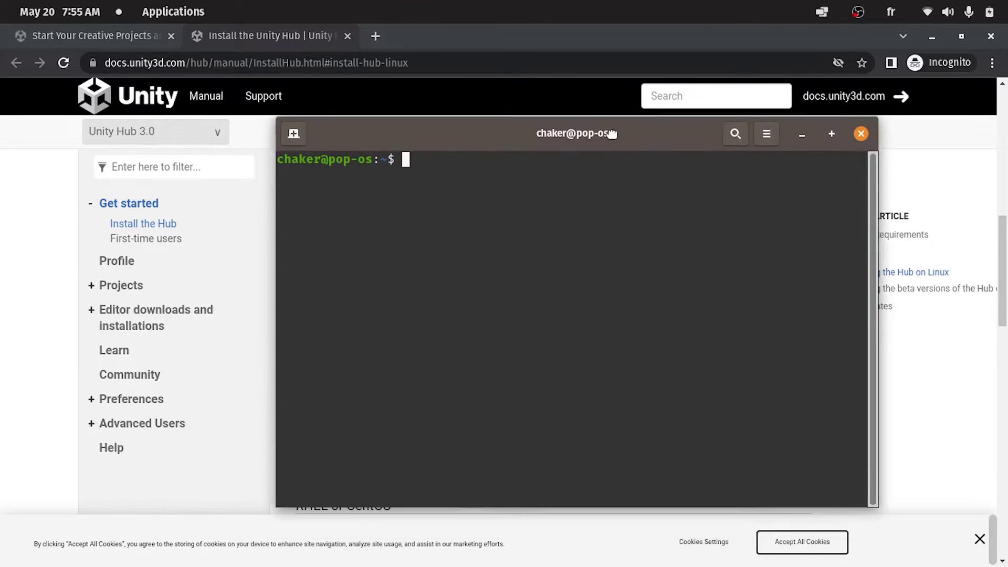
text(sudo apt-get install uni)
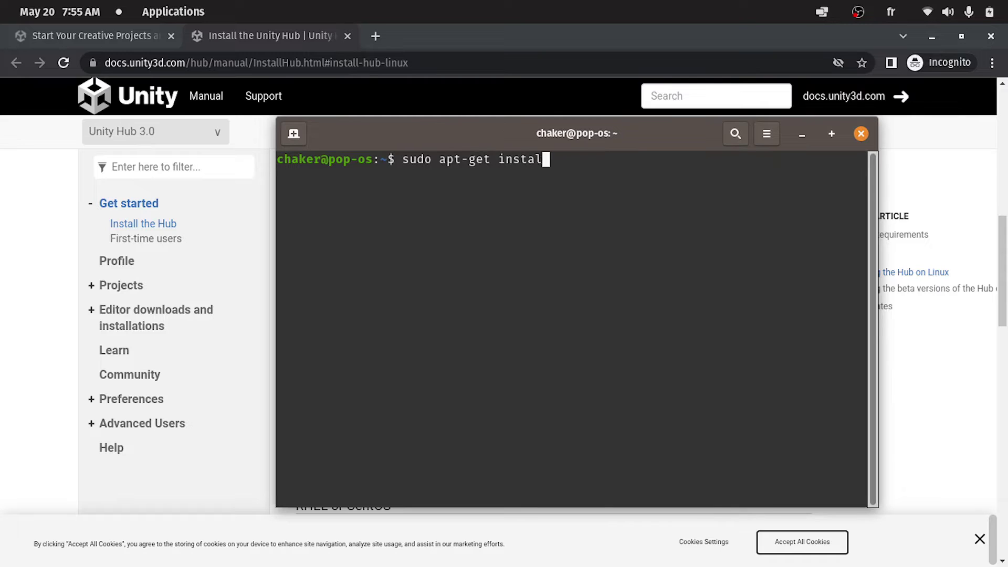
text(tyhub)
key(Return)
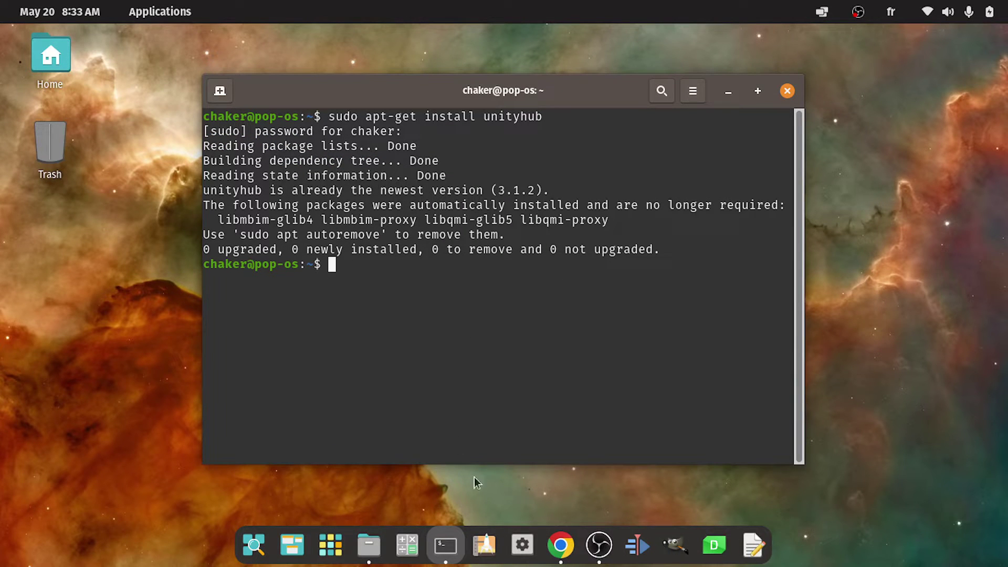
click(561, 545)
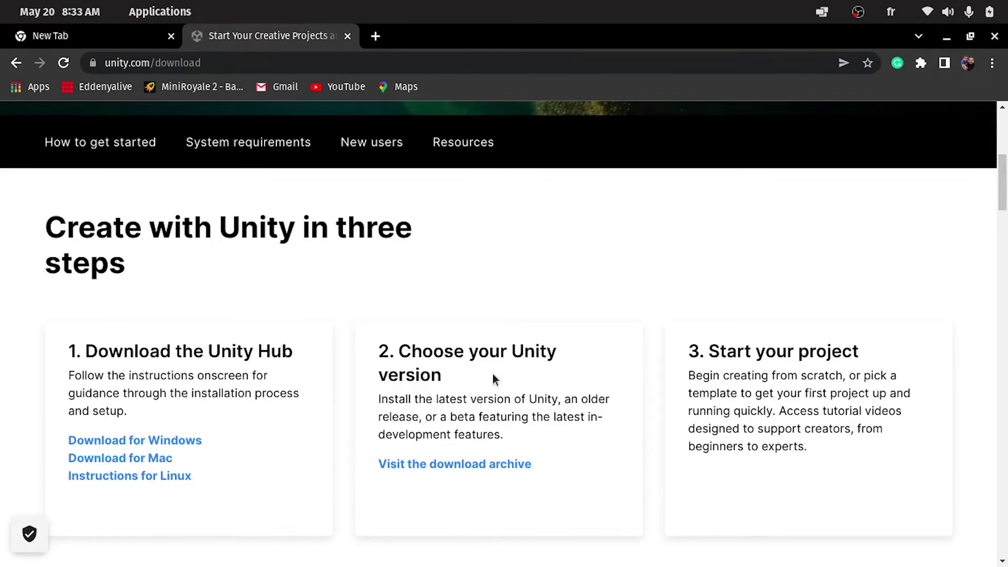
click(941, 39)
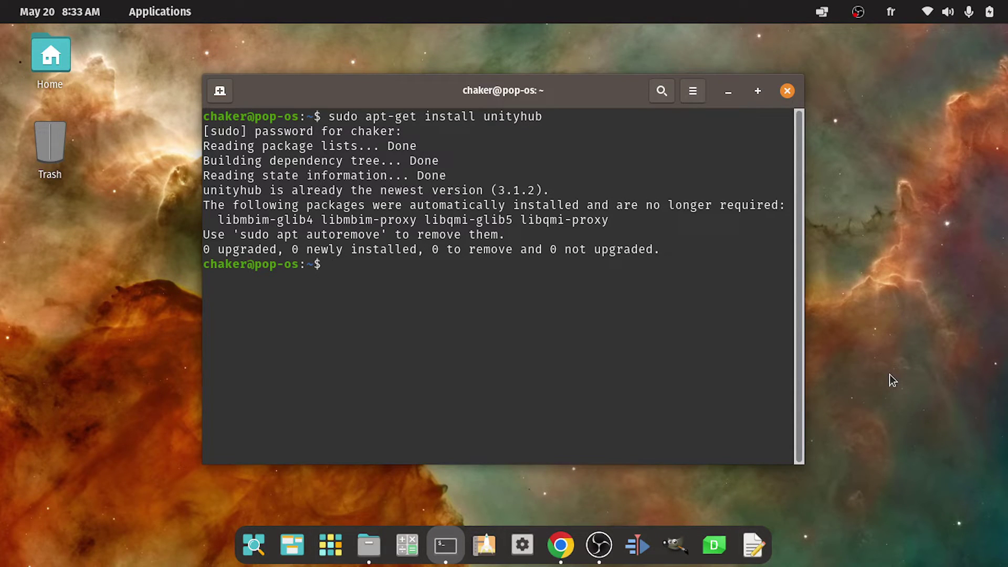
Switch to the software store, search for "unityhub" and launch Unity Hub from its page.
click(482, 546)
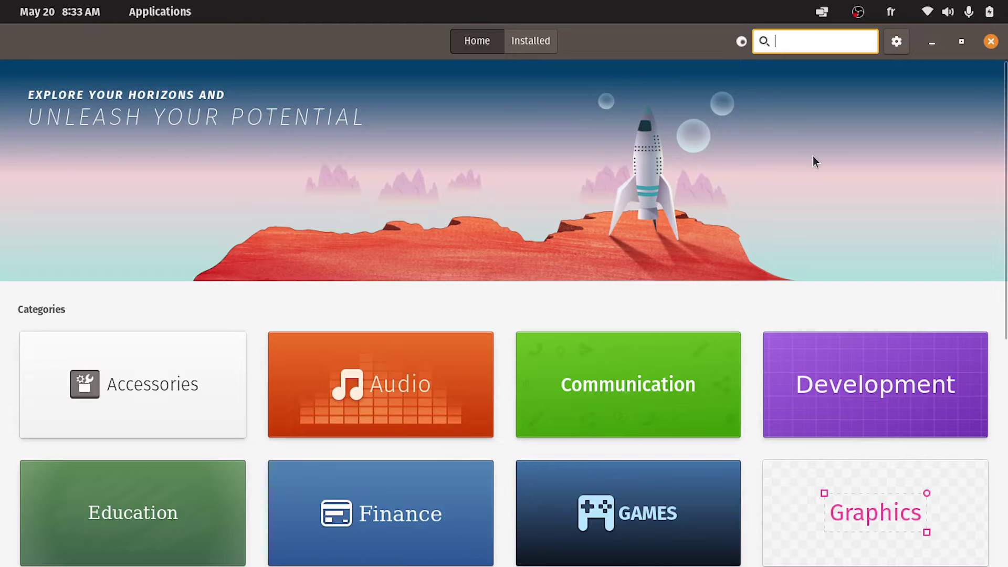
text(uni)
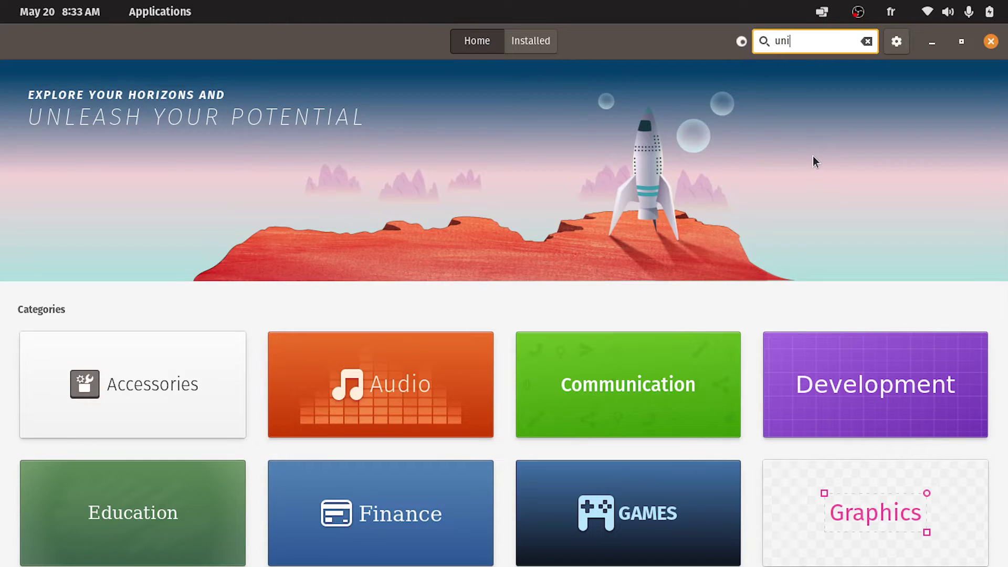
text(tyhub)
click(704, 86)
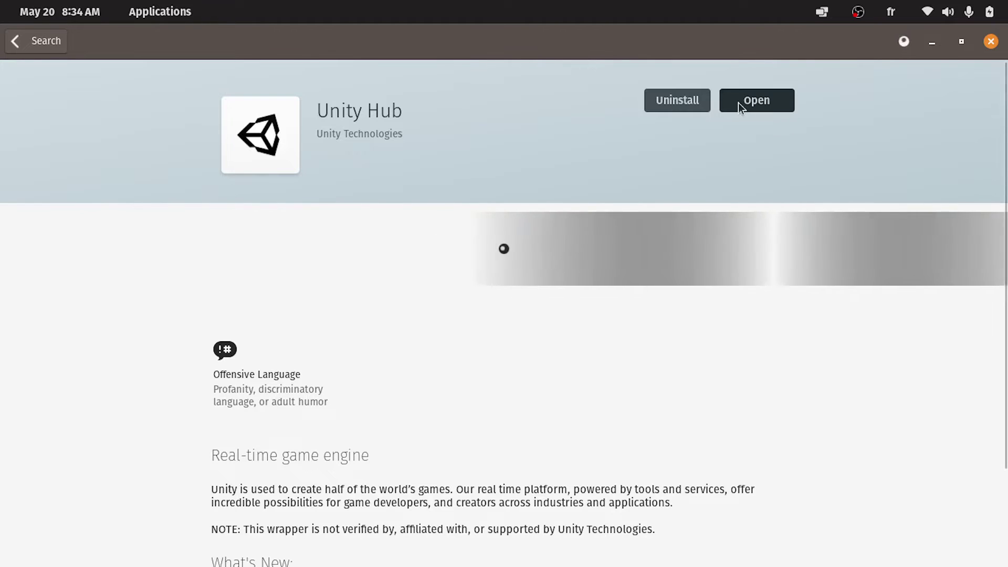
click(760, 102)
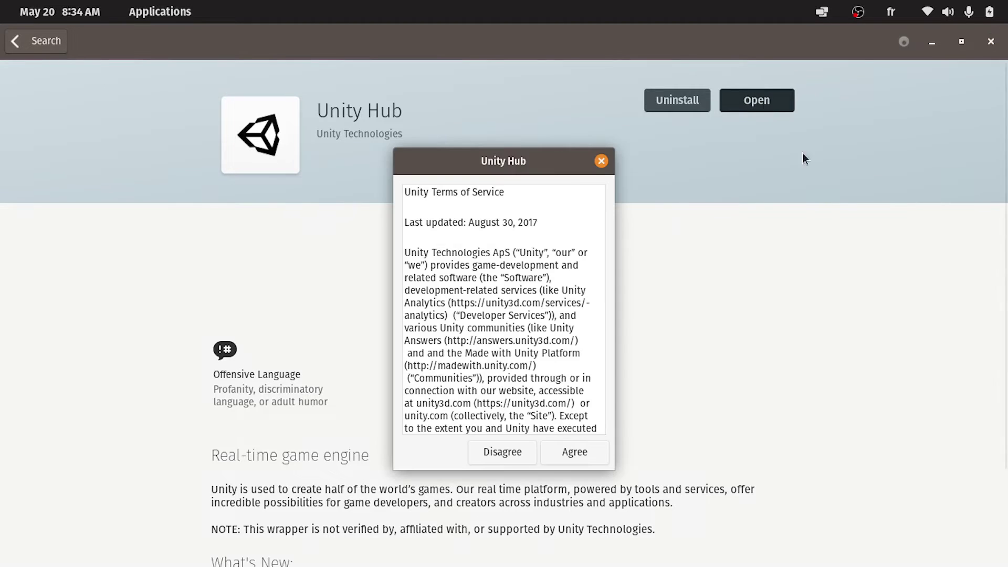
Agree to the Unity Terms of Service and bring up the Unity ID sign-in form without its cookie notice.
click(582, 454)
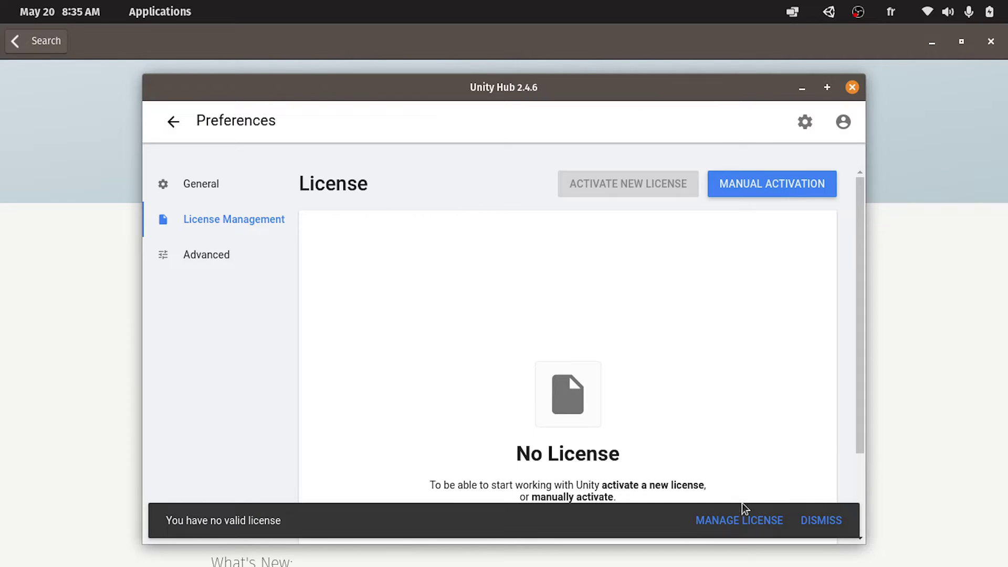
click(747, 525)
click(767, 520)
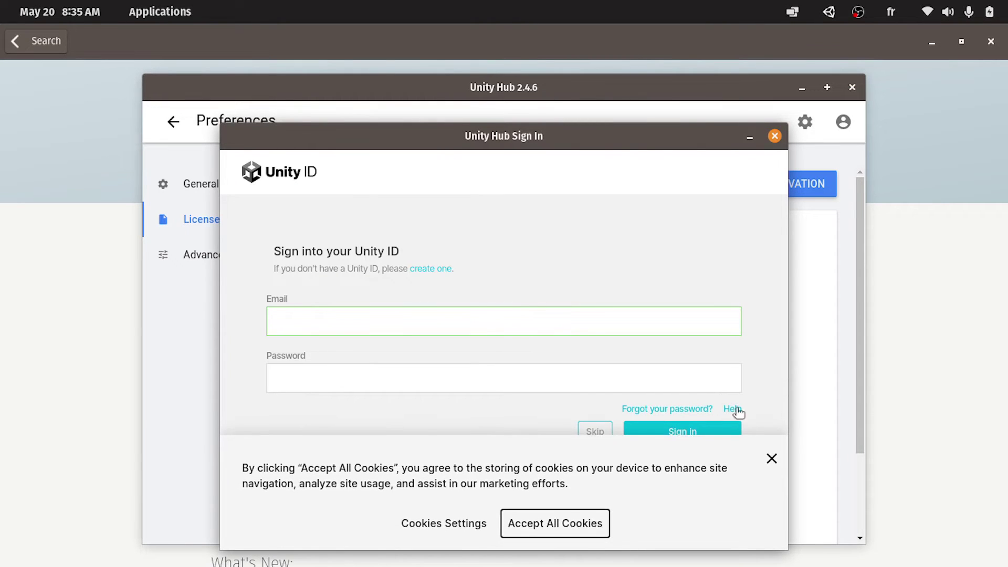
click(772, 459)
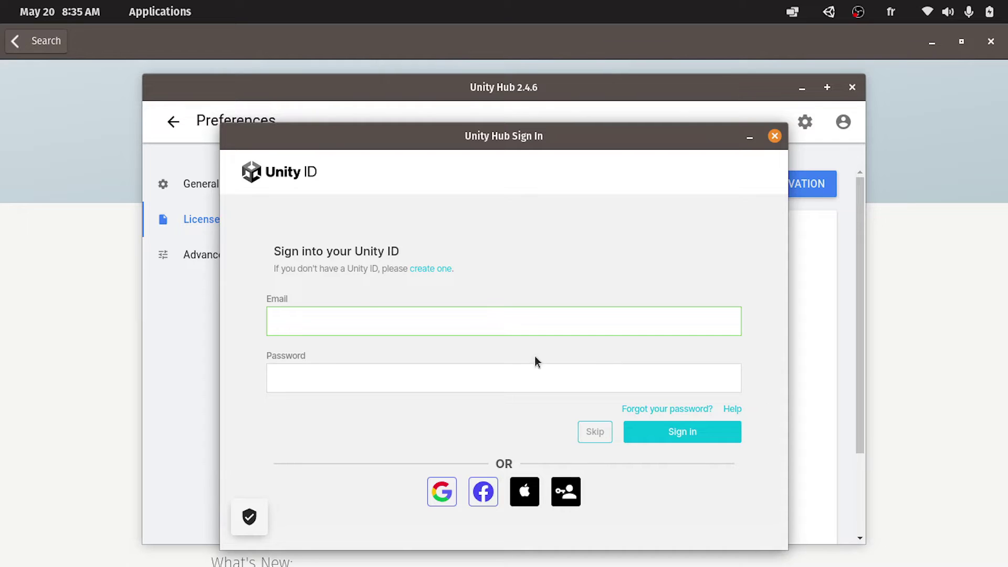
Sign in to the Unity ID by entering the account e-mail and password.
click(383, 316)
click(371, 370)
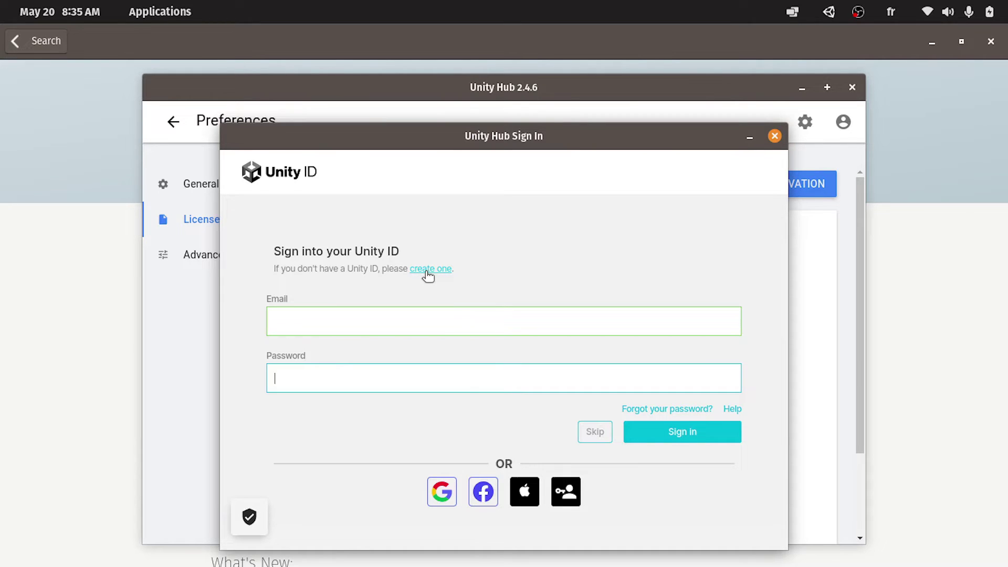
click(359, 321)
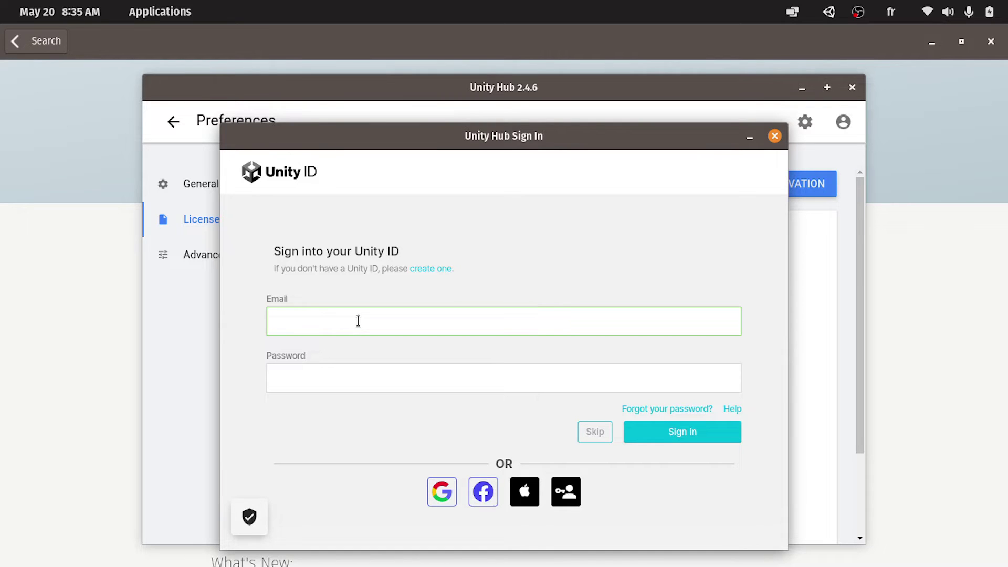
key(ctrl+v)
click(368, 377)
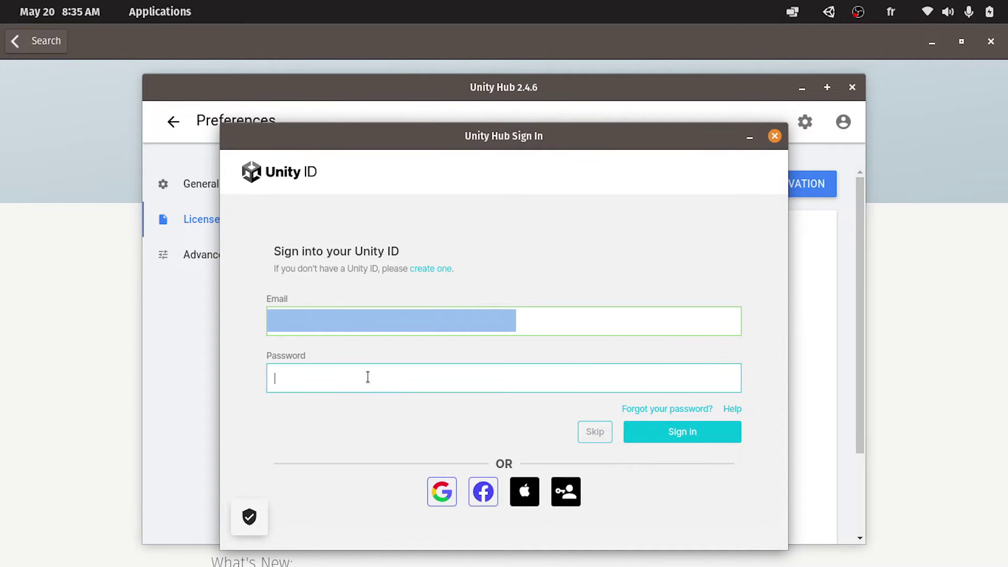
text(•••)
key(ctrl+v)
click(719, 436)
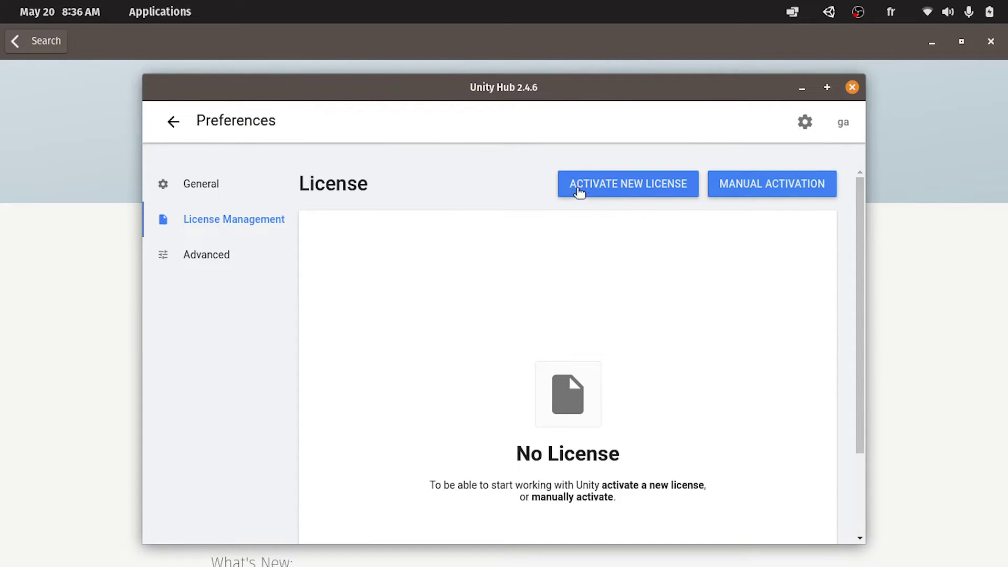
Activate a new Unity Personal license, declaring that Unity is not used in a professional capacity.
click(630, 191)
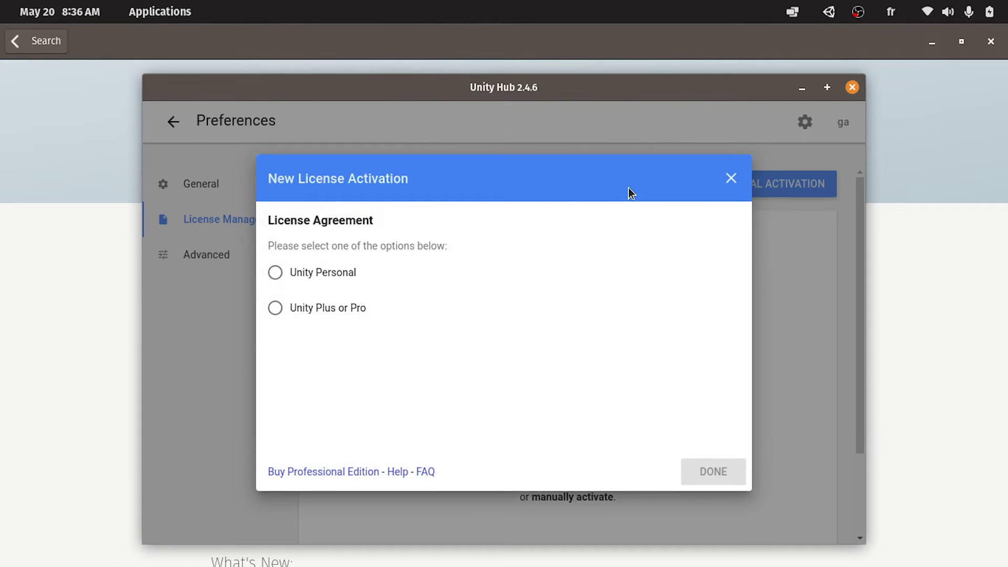
click(334, 273)
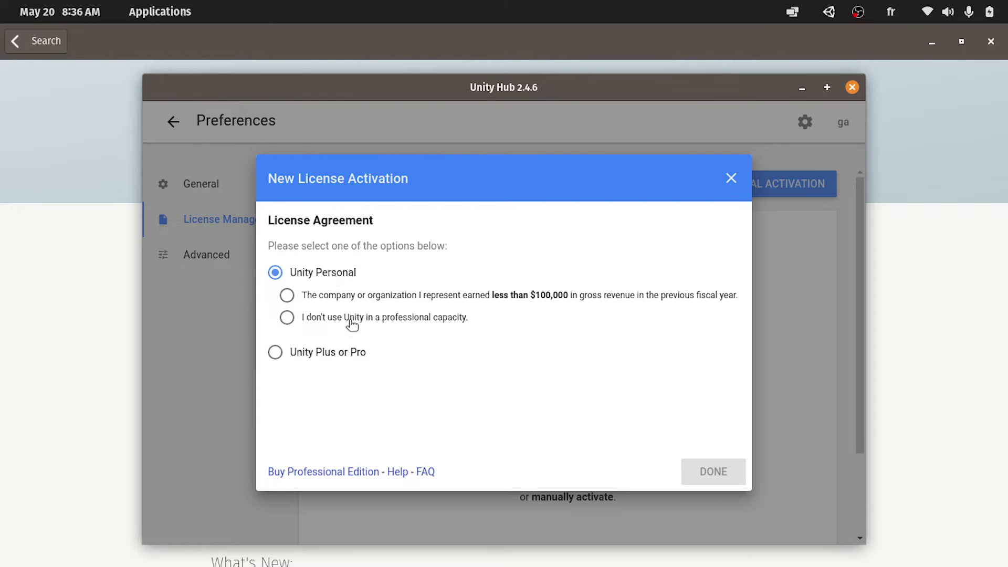
click(301, 319)
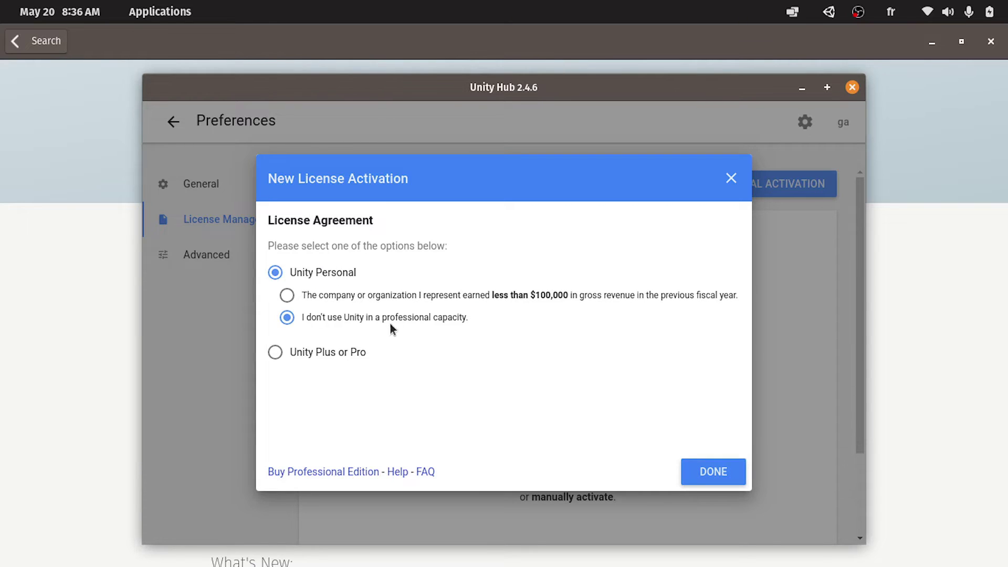
click(731, 486)
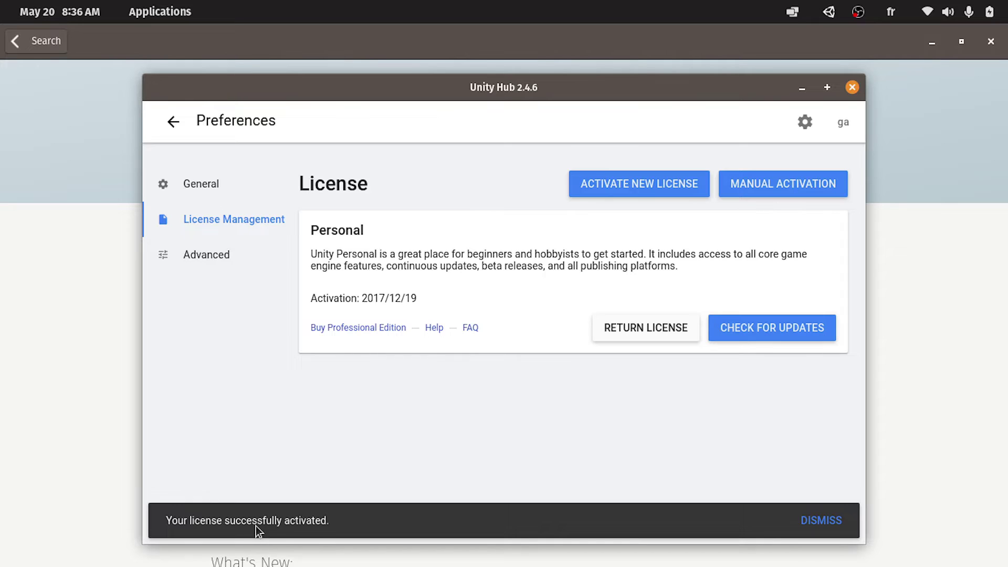
Leave the preferences and add the recommended Unity 2021.3.3f1 (LTS) release to the installs, continuing to its module selection.
click(174, 122)
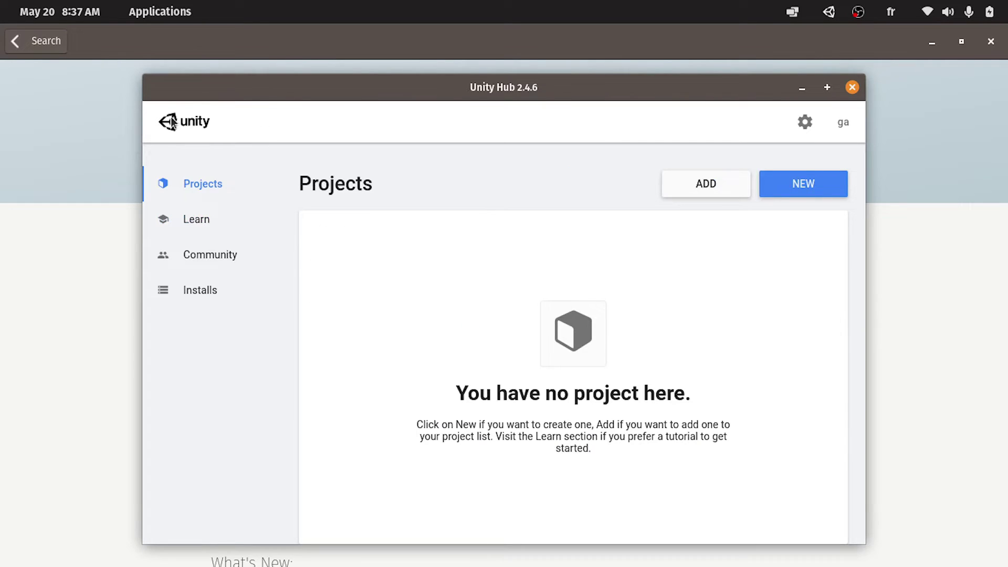
click(217, 293)
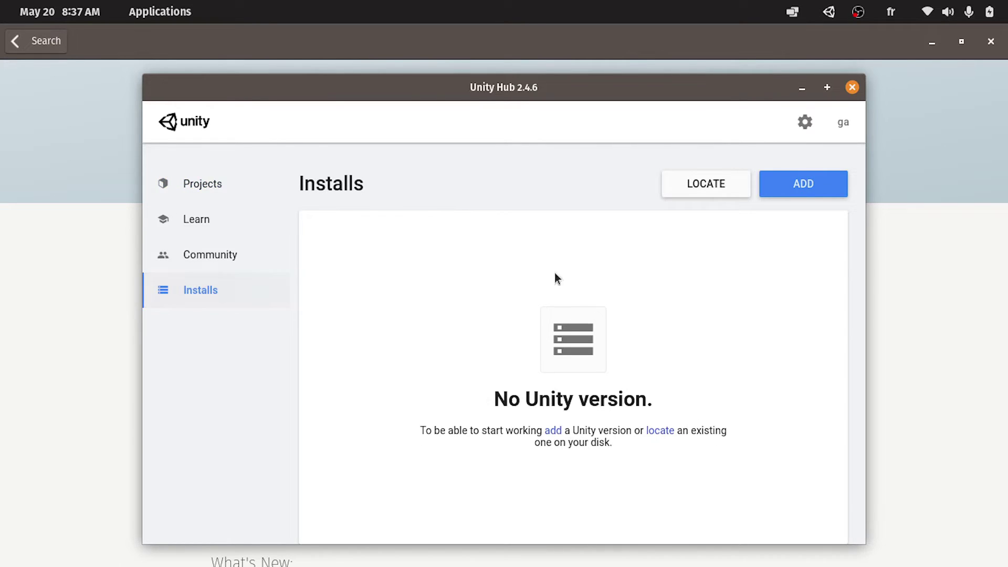
click(821, 179)
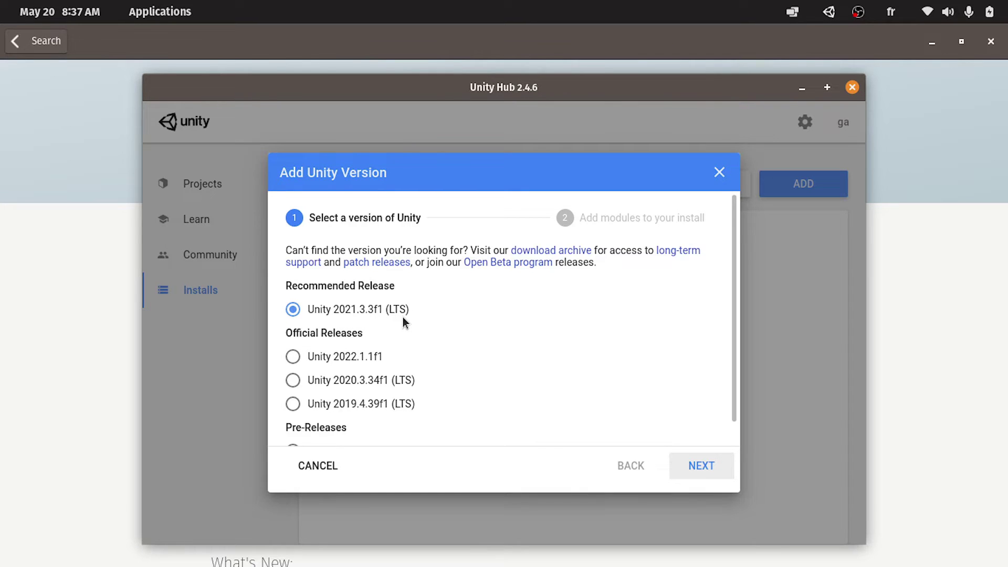
click(703, 467)
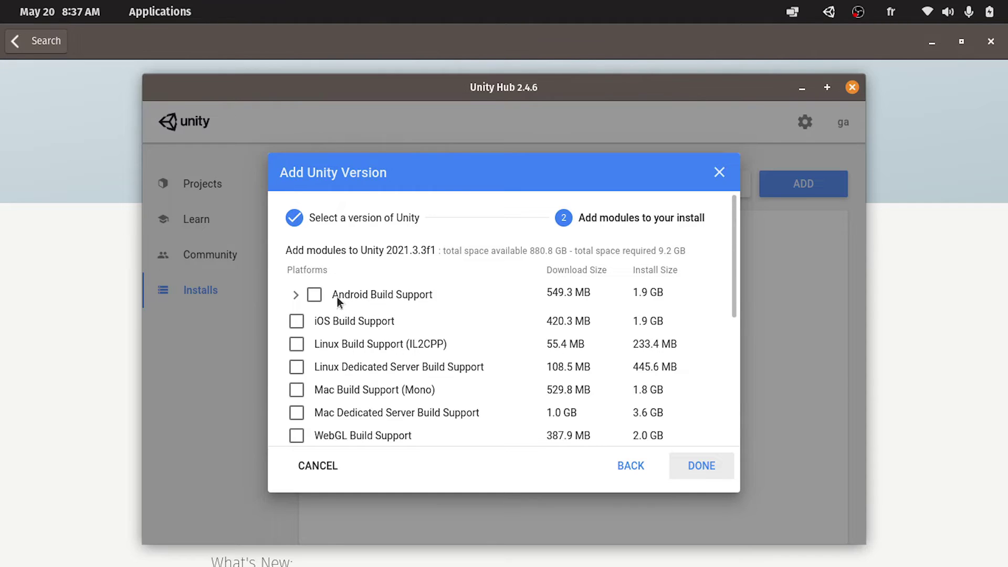
click(314, 295)
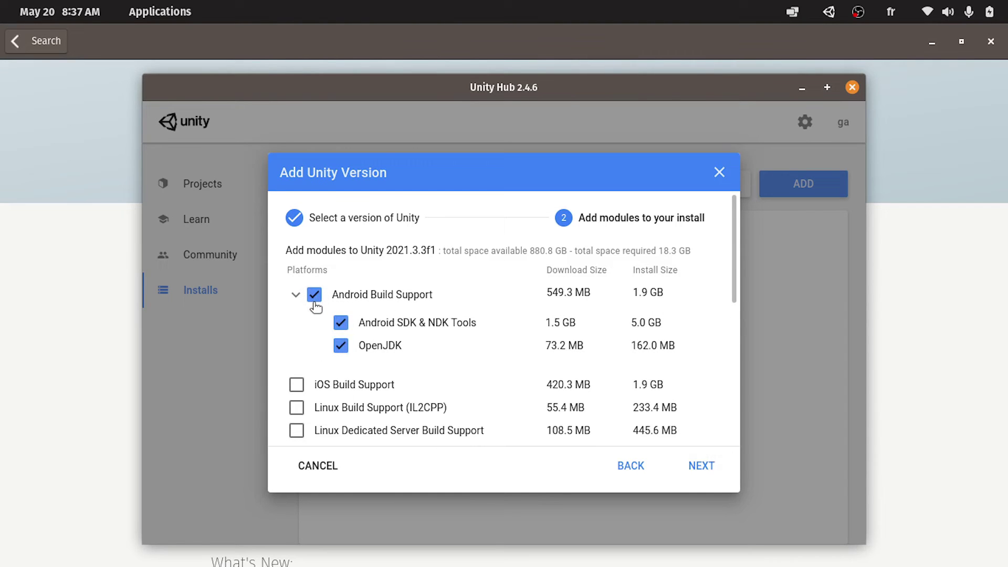
scroll(315, 309, down, 3)
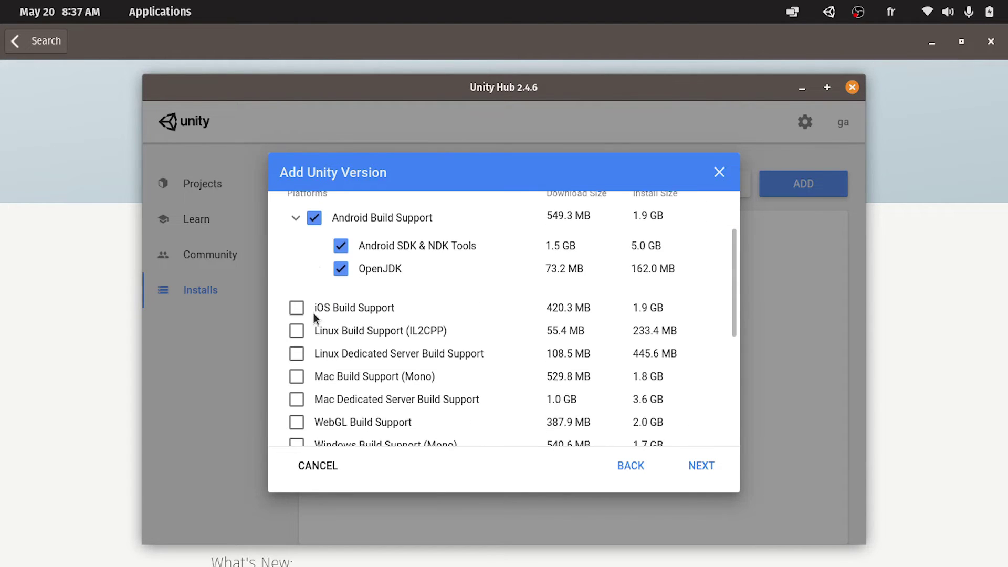
click(297, 308)
click(297, 307)
click(314, 215)
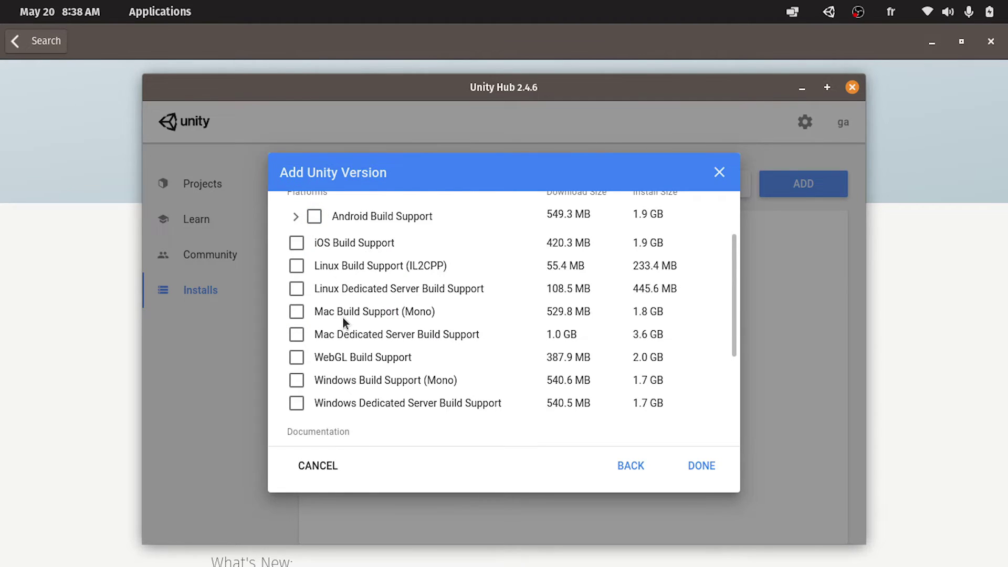
Leave Documentation out of the install modules and start installing Unity 2021.3.3f1 without any additional modules.
scroll(351, 313, up, 3)
scroll(351, 313, down, 6)
click(363, 332)
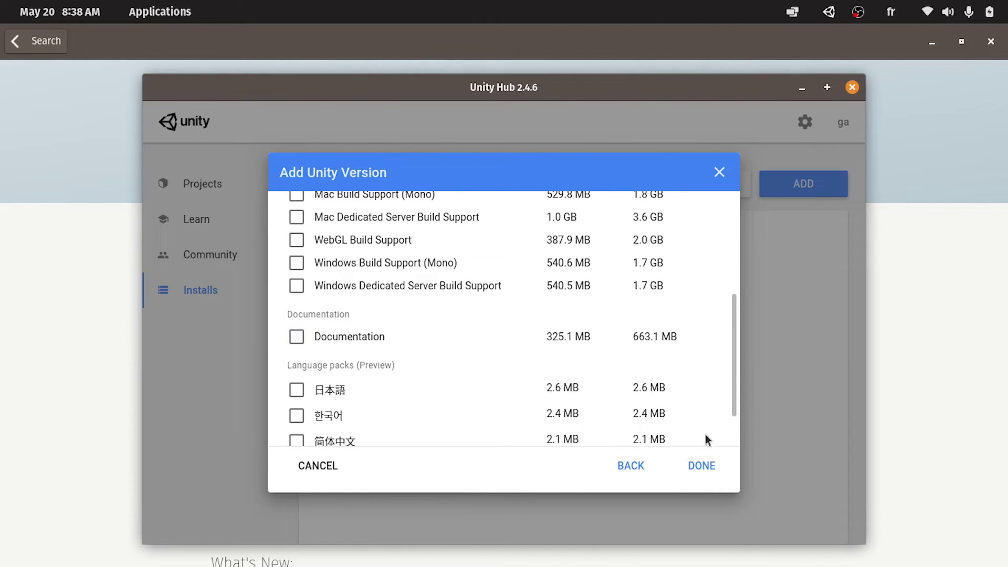
click(701, 467)
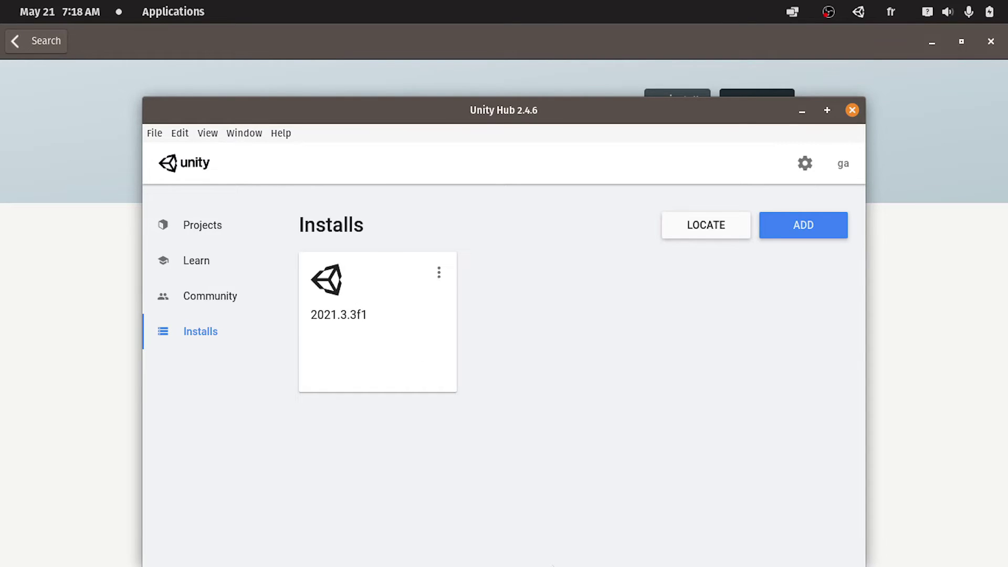
click(540, 545)
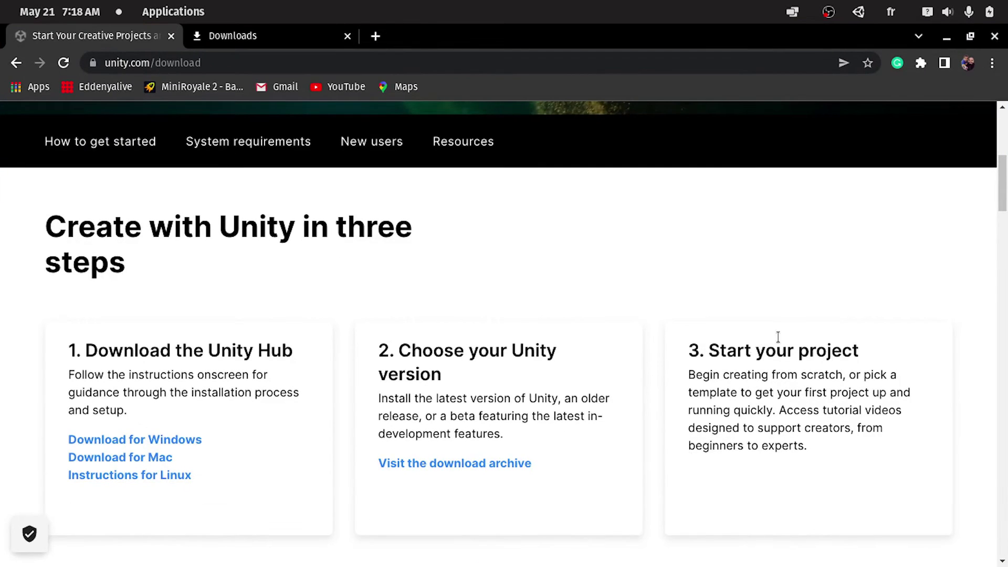
click(947, 36)
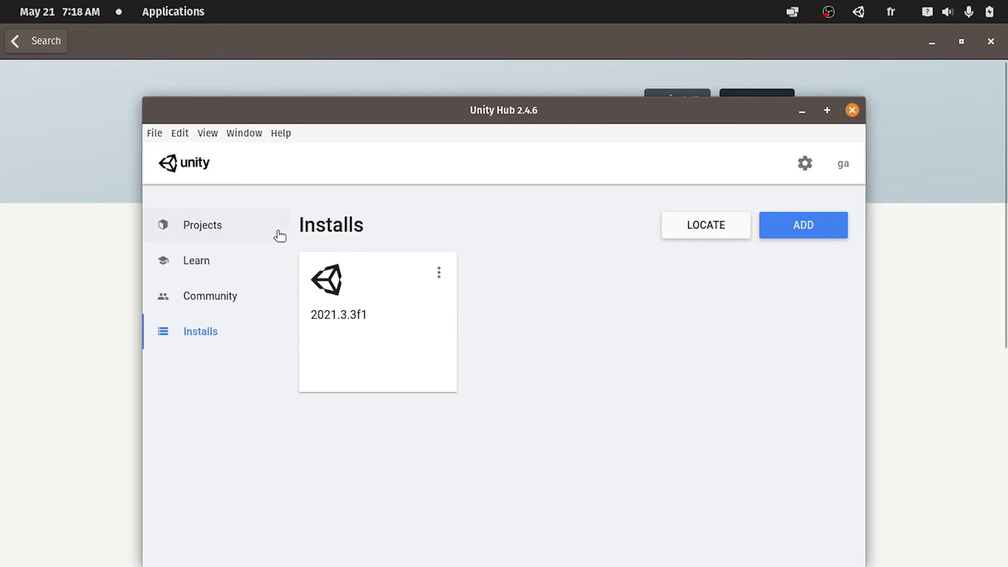
Start a new project with Unity 2021.3.3f1, name it "FirstGame" and set its location to the Desktop folder.
click(227, 233)
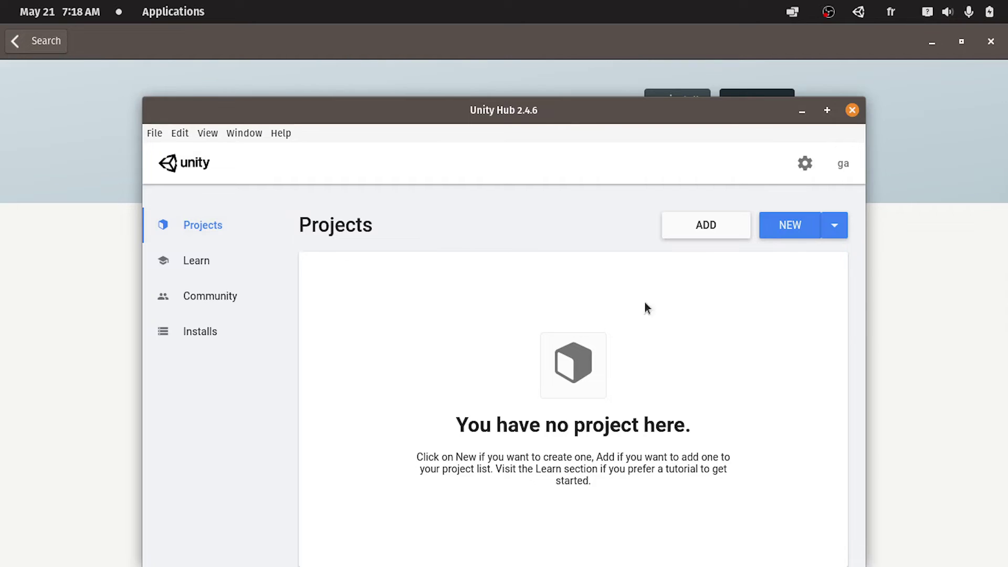
click(829, 237)
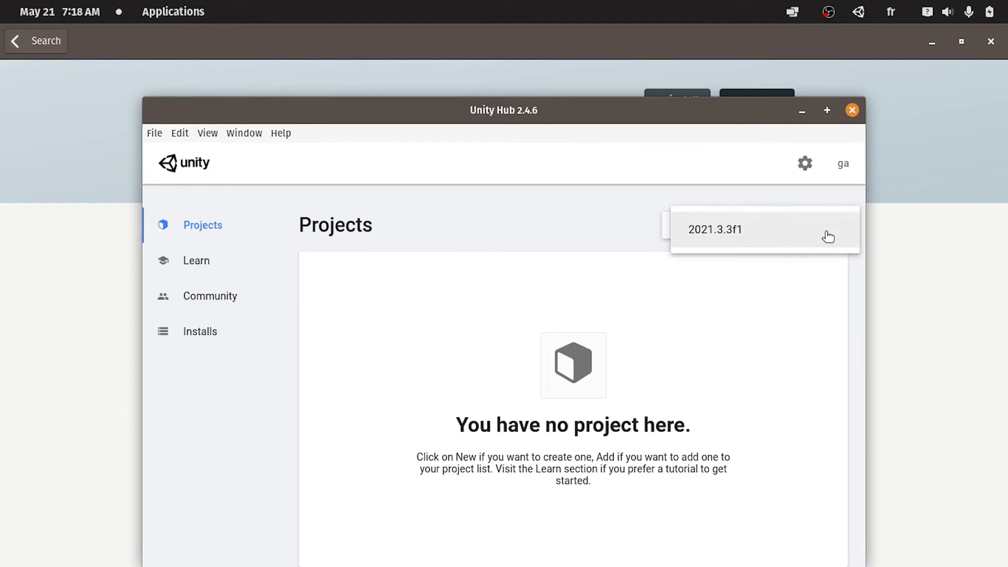
click(702, 231)
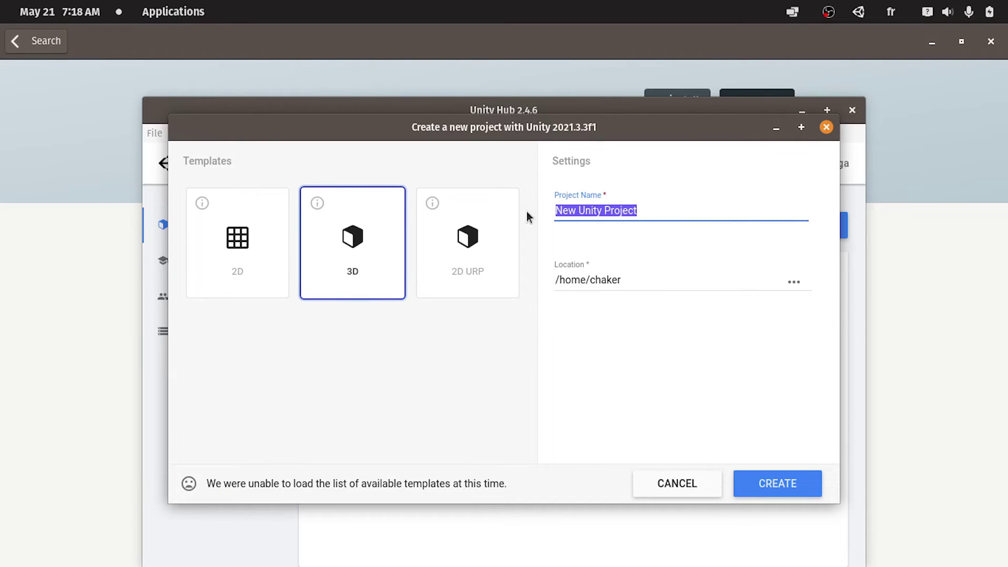
text(FirstGame)
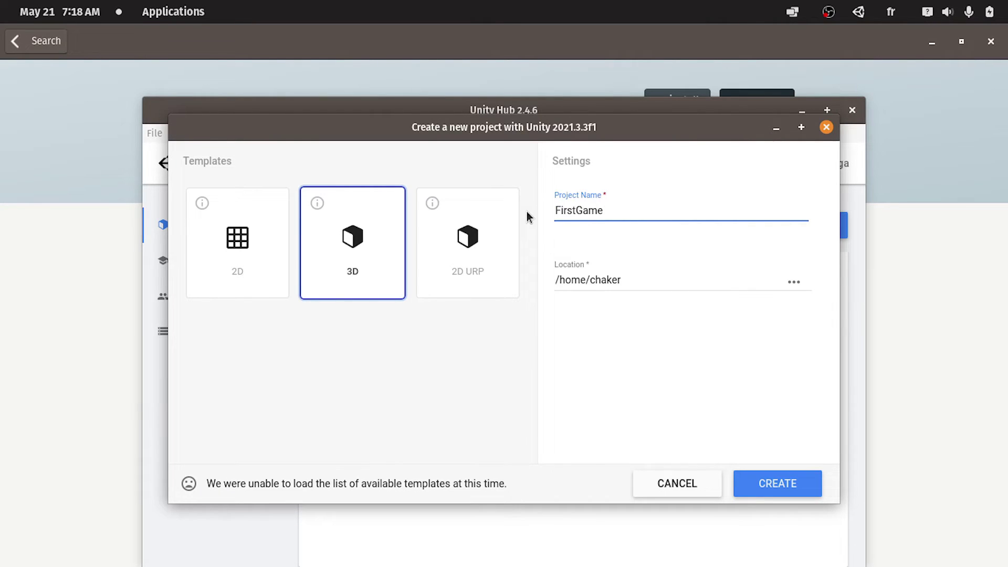
click(793, 284)
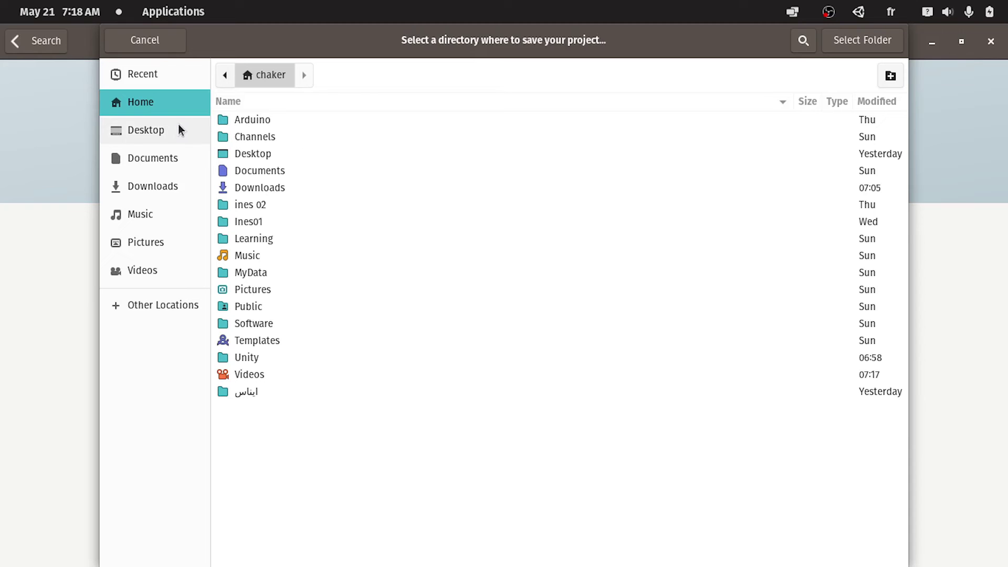
click(179, 132)
click(855, 44)
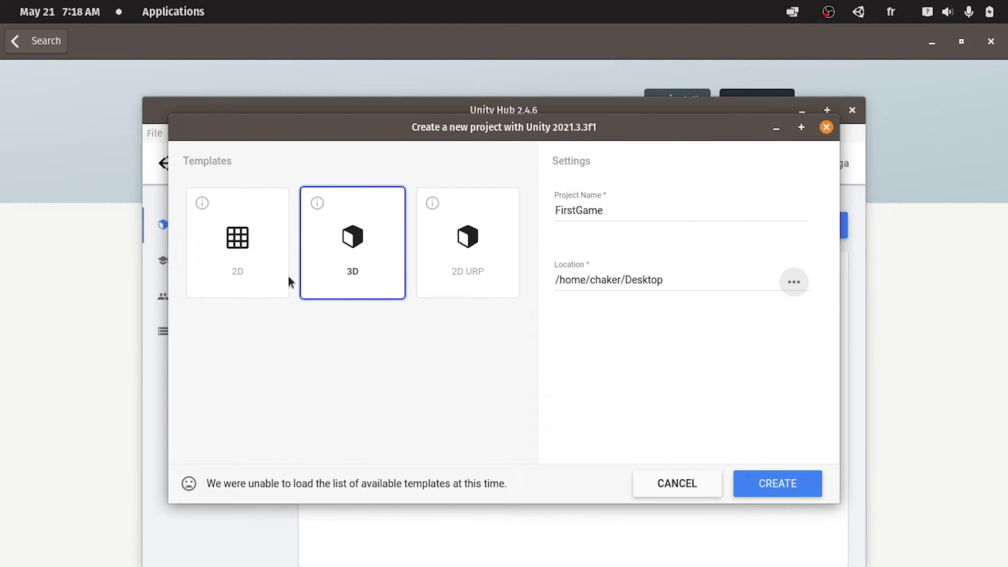
Compare the 2D and 2D URP templates, create the project with the 3D template and close the software store window.
click(236, 279)
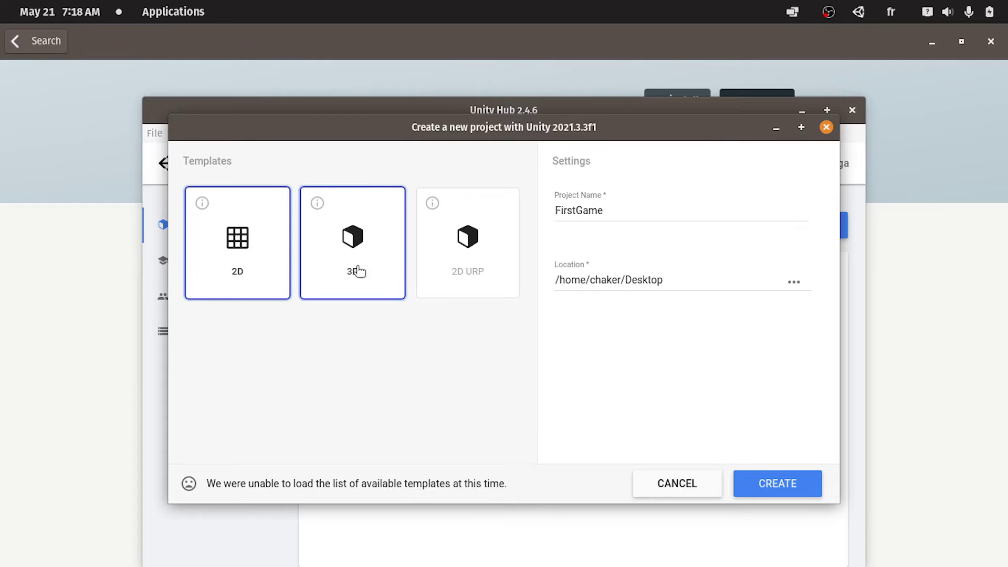
click(482, 272)
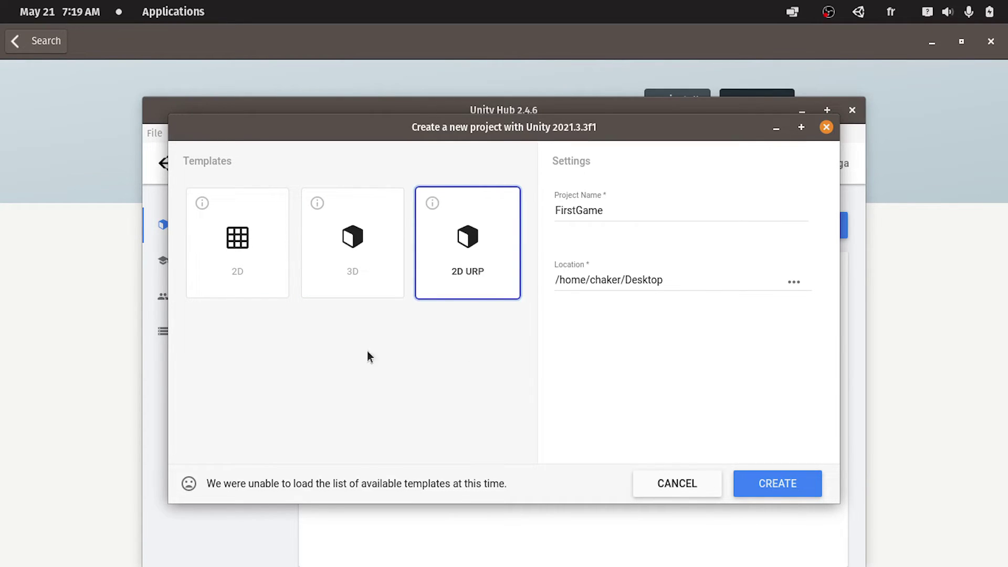
click(367, 266)
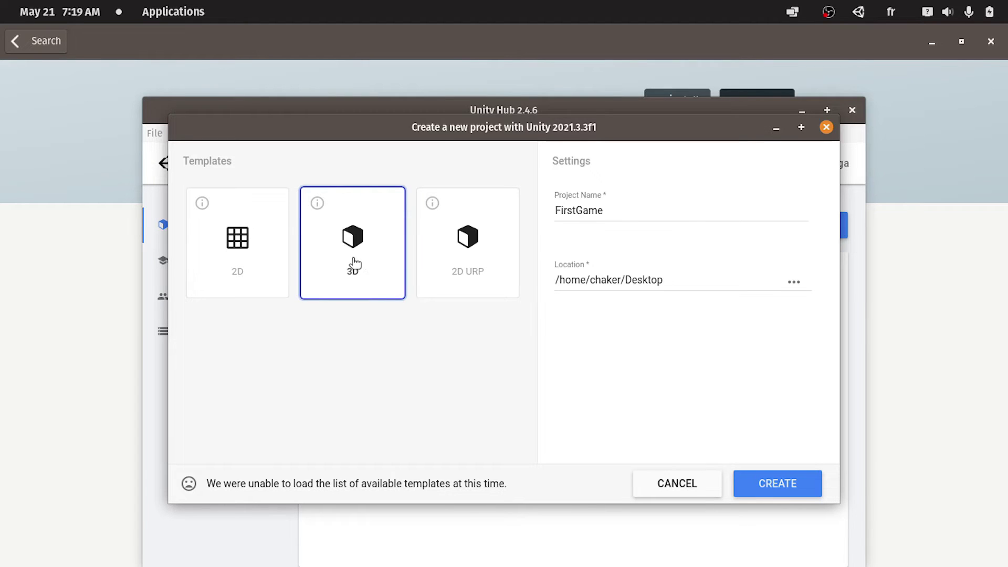
click(764, 482)
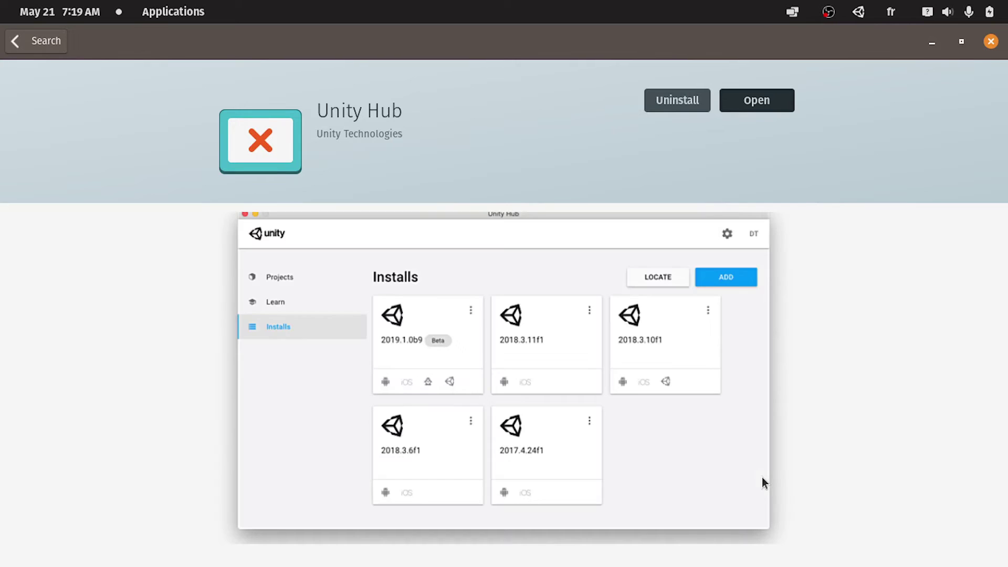
click(991, 42)
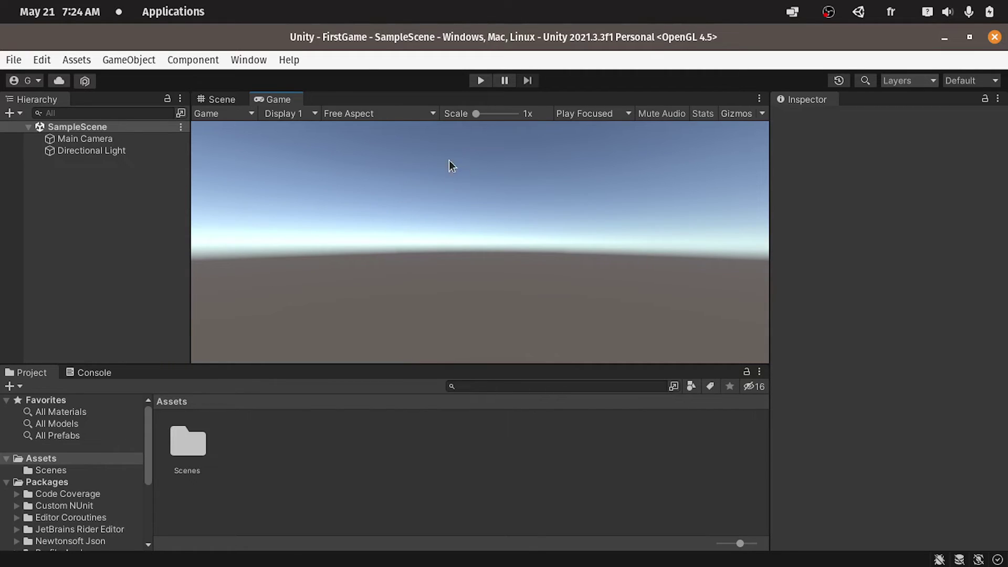
Look at the sample scene in the Scene view and return to the Game view.
click(225, 99)
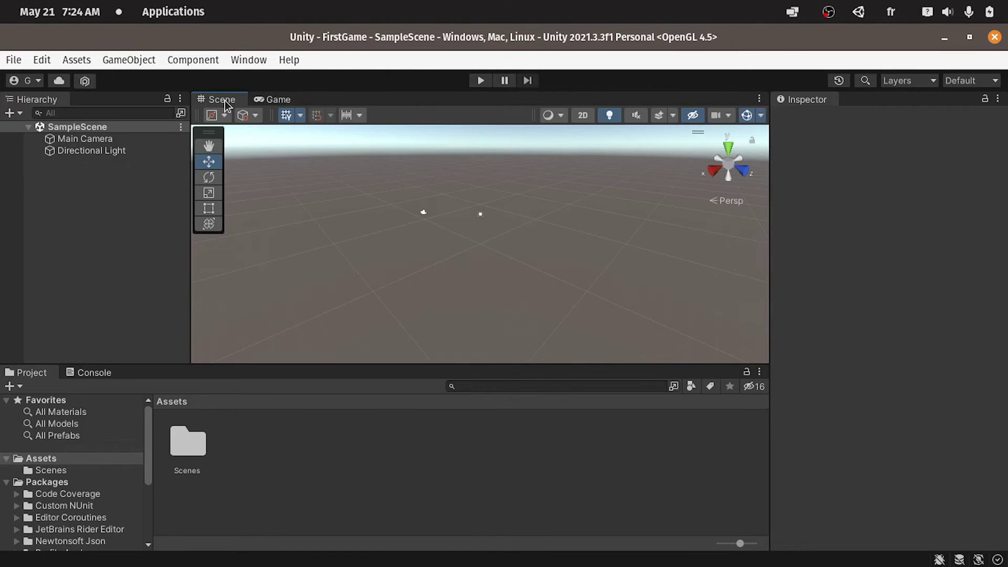
click(282, 104)
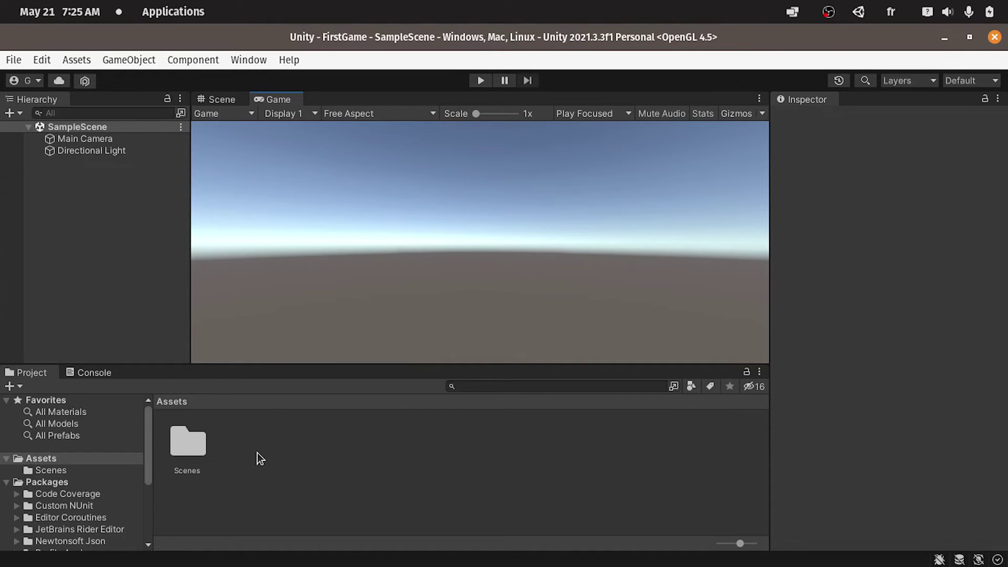
Create a C# script named "PlayerManger" in the Assets folder and open it for editing.
click(266, 438)
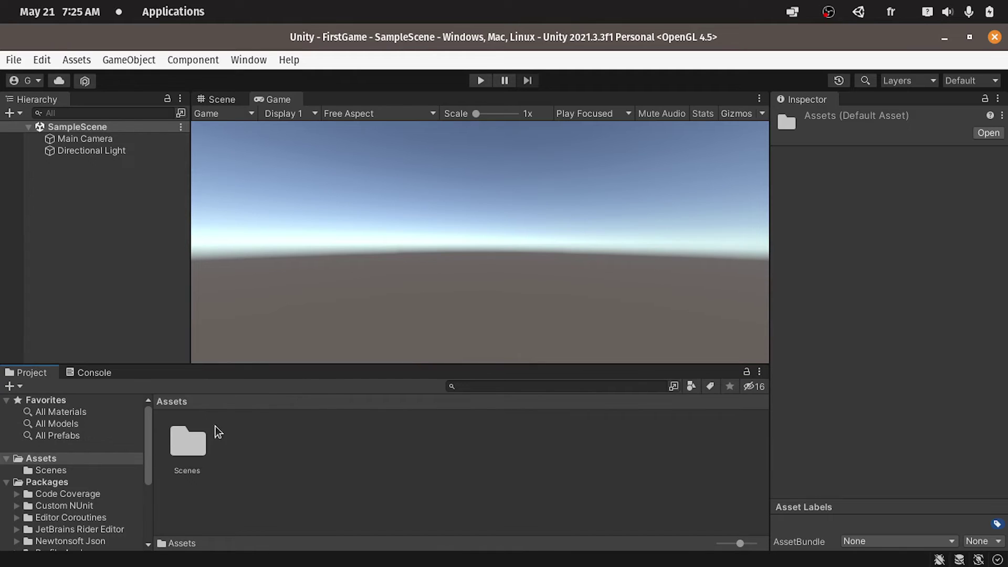
right_click(243, 458)
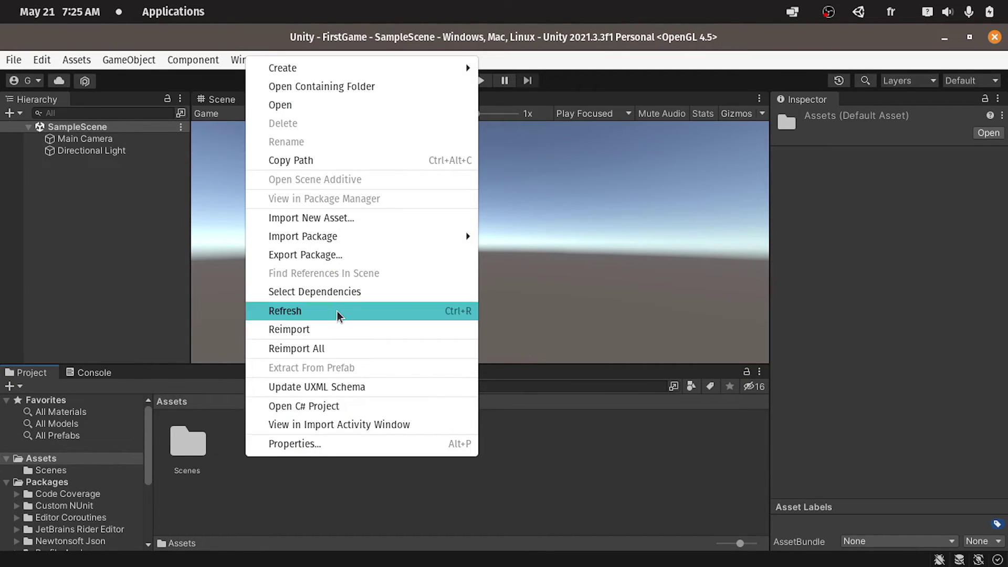
mouse_move(408, 69)
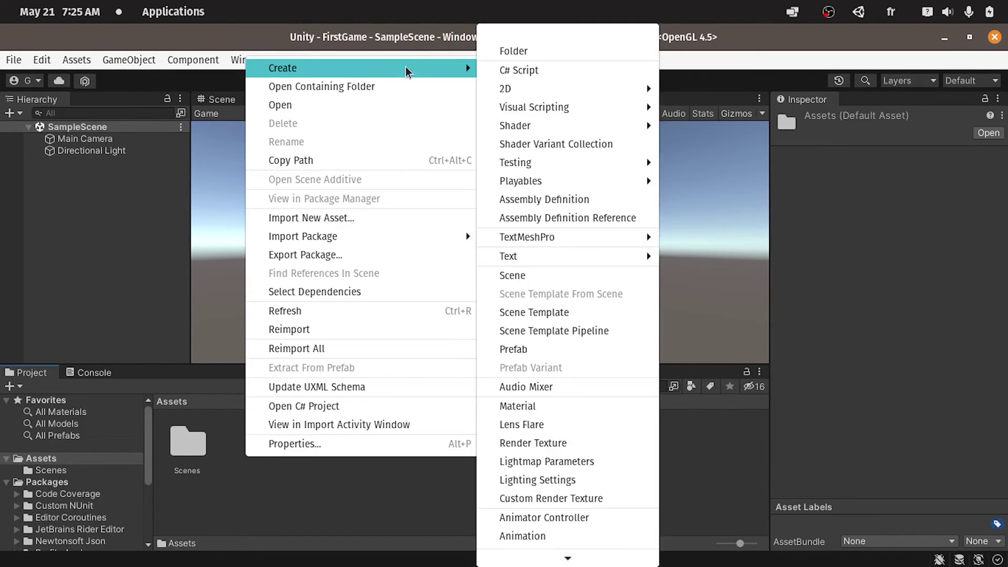
click(497, 72)
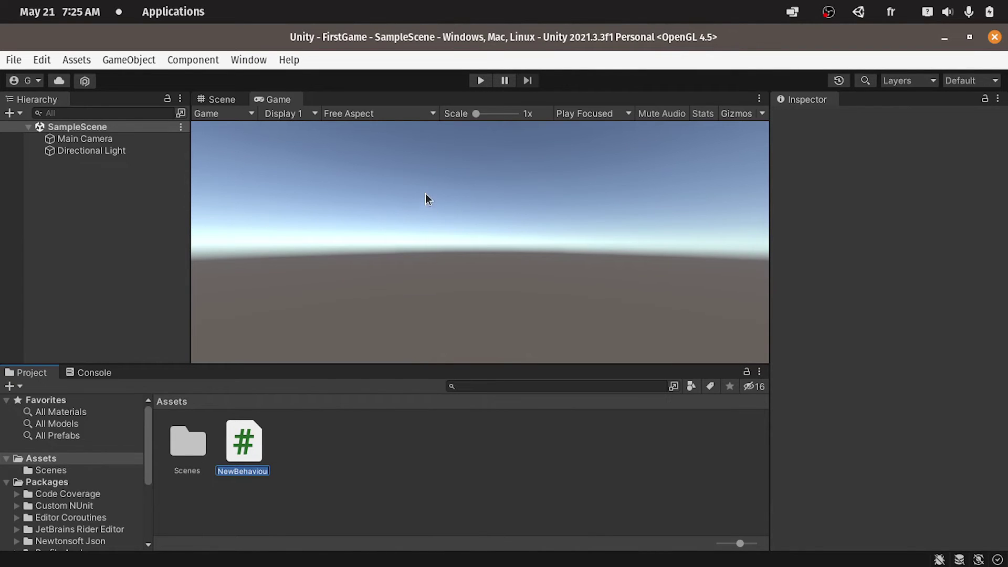
text(PlayerManger)
key(Return)
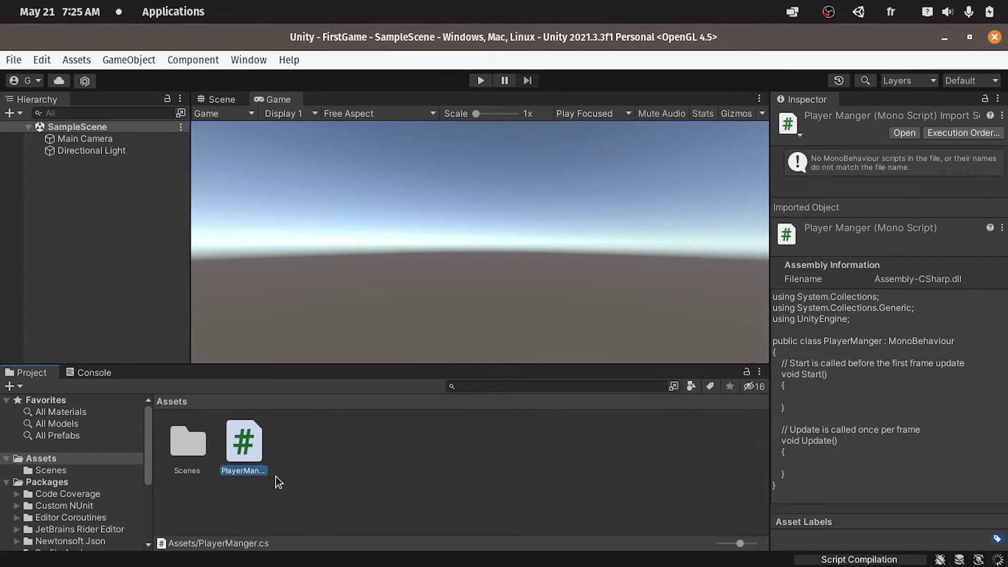
double_click(250, 452)
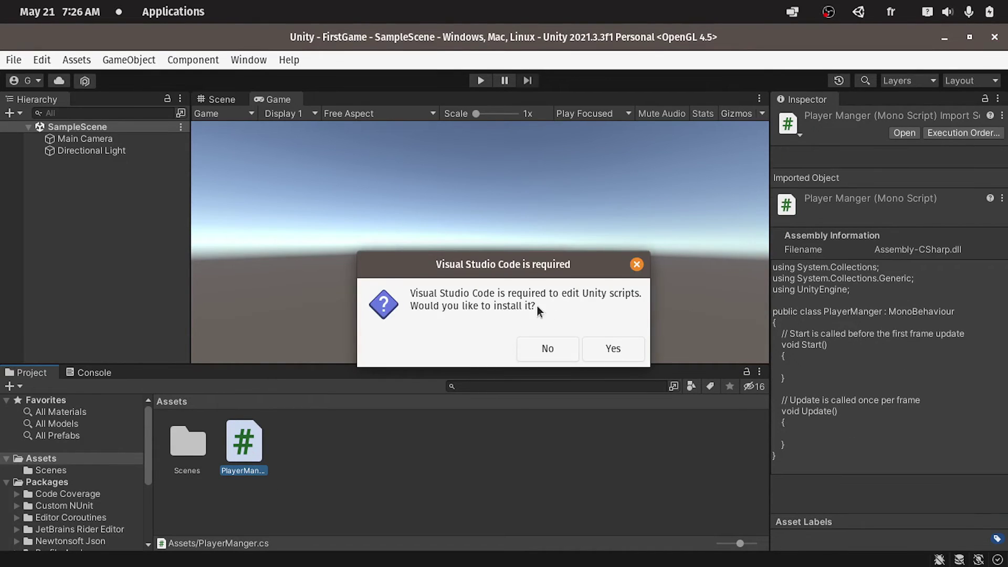
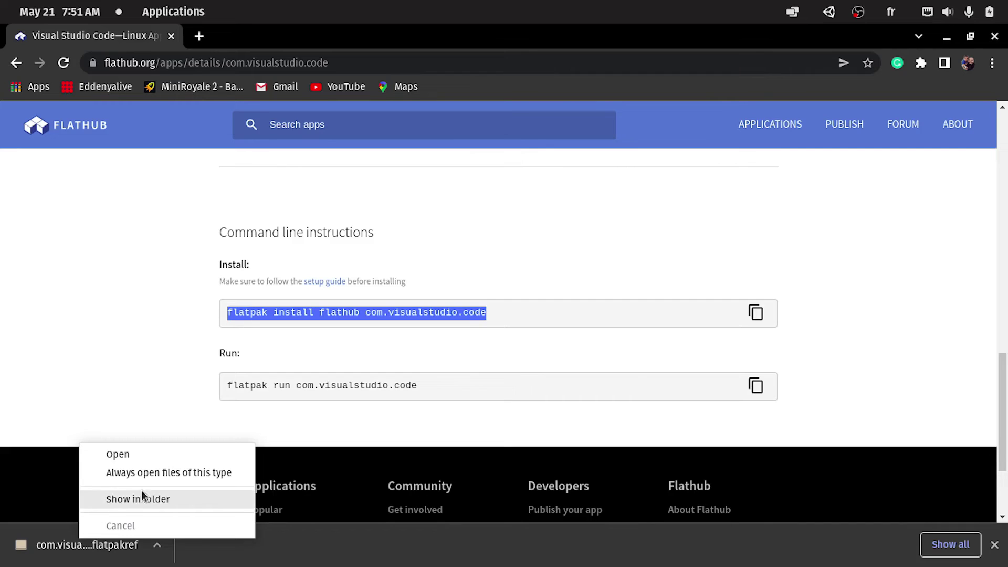
Show the downloaded Visual Studio Code flatpakref file in its folder and open a terminal in Downloads.
click(144, 495)
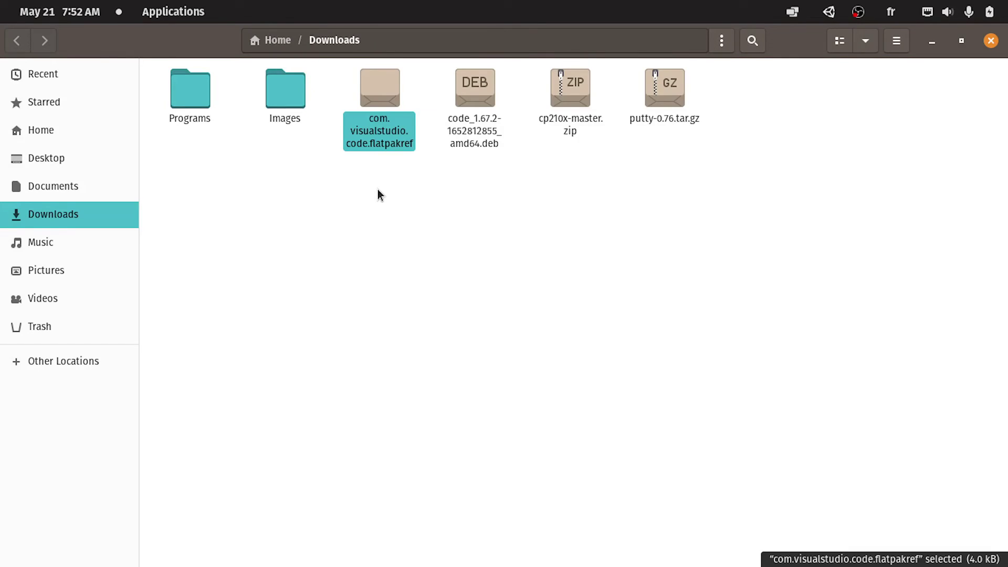
right_click(378, 192)
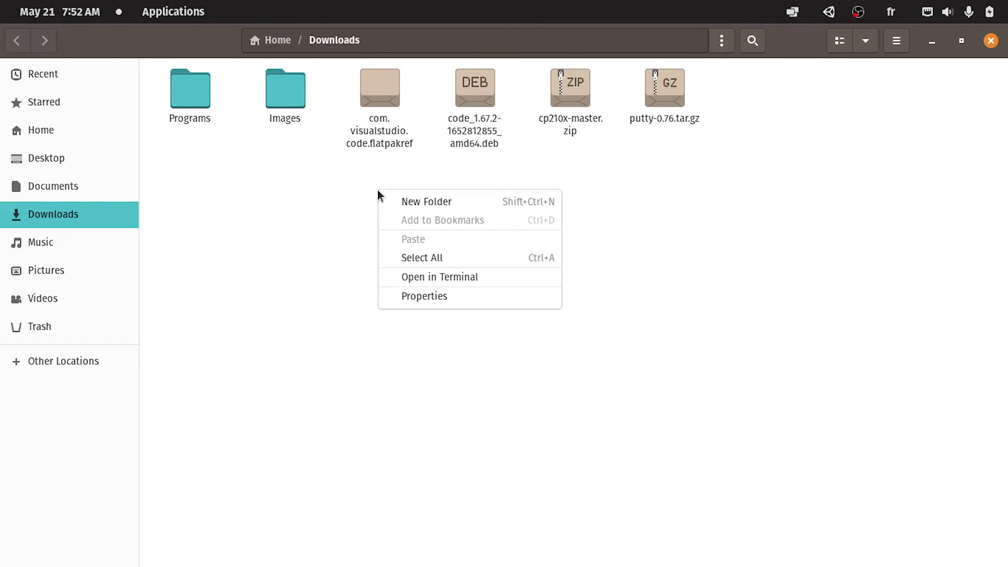
click(429, 277)
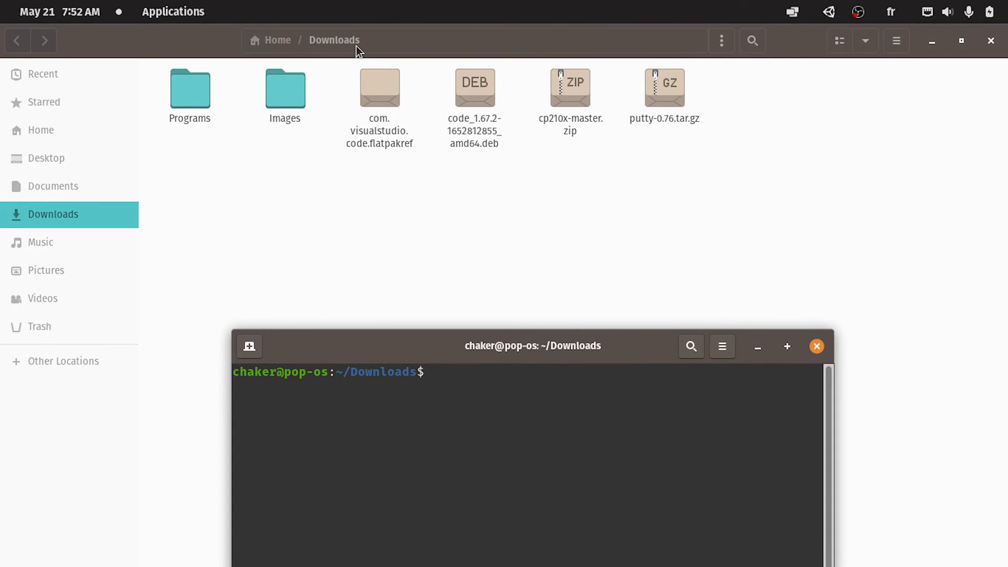
drag(421, 352, 446, 254)
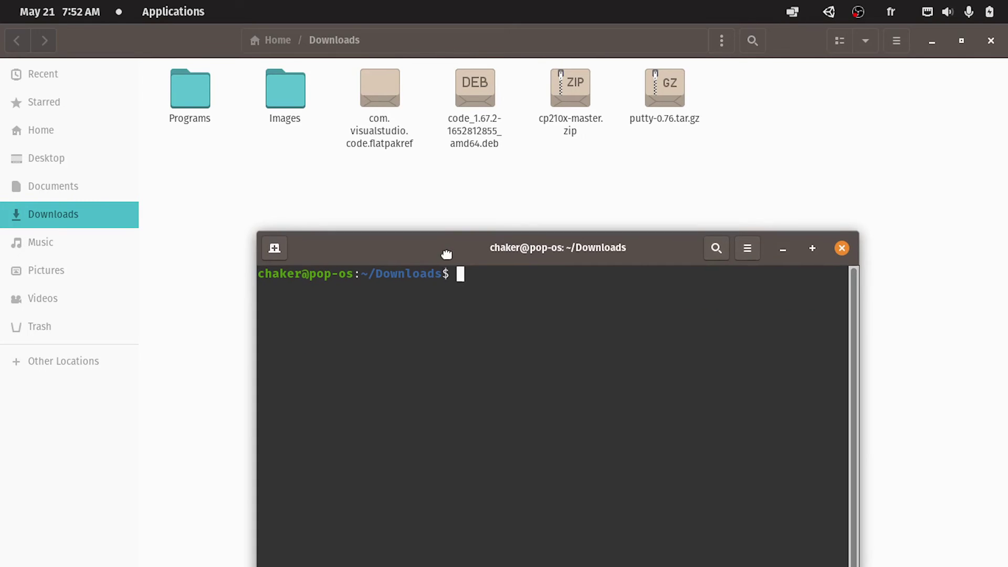
Run "flatpak install flathub com.visualstudio.code" in the terminal, accepting the required runtime and the changes to the user installation.
right_click(460, 273)
click(499, 327)
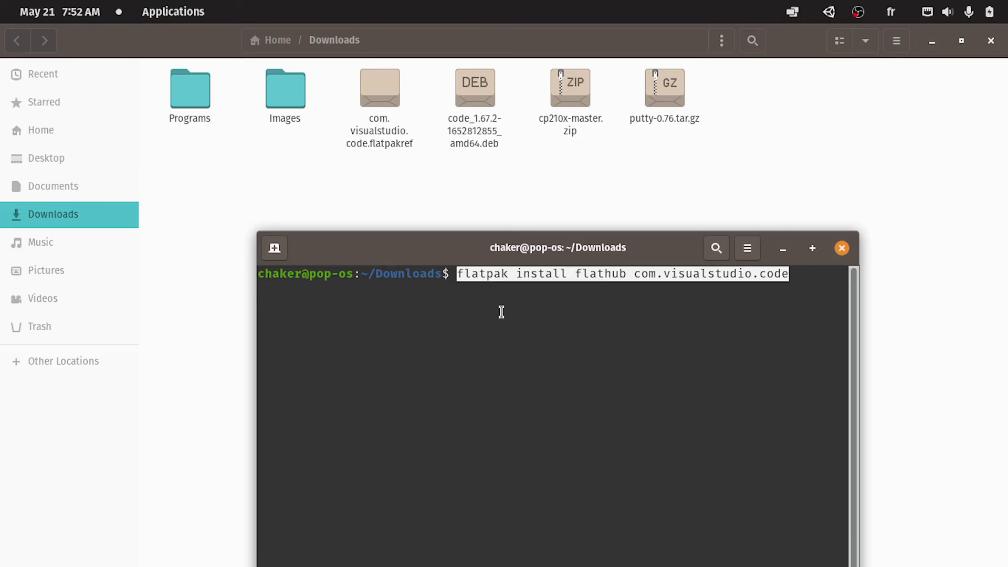
key(Return)
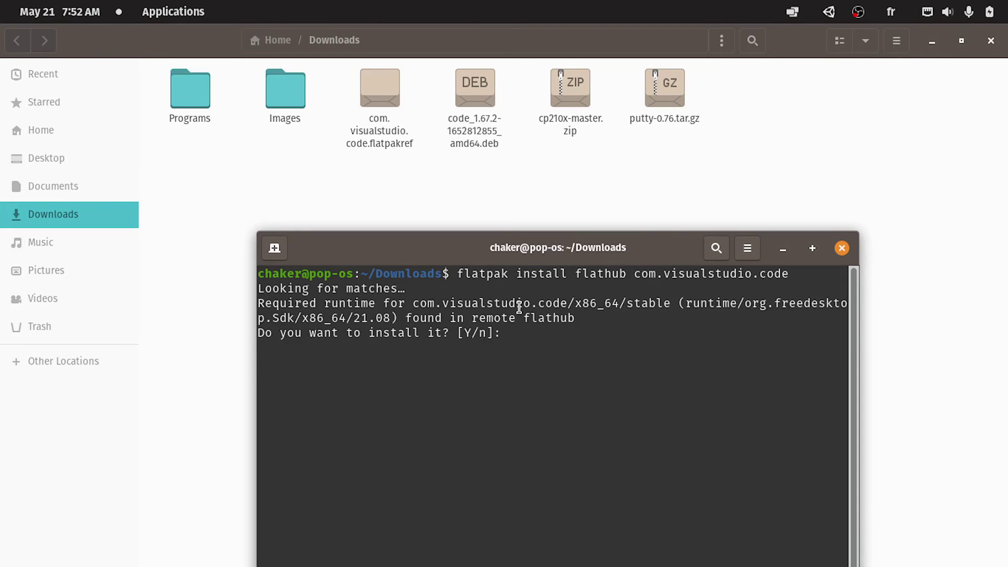
text(y)
key(Return)
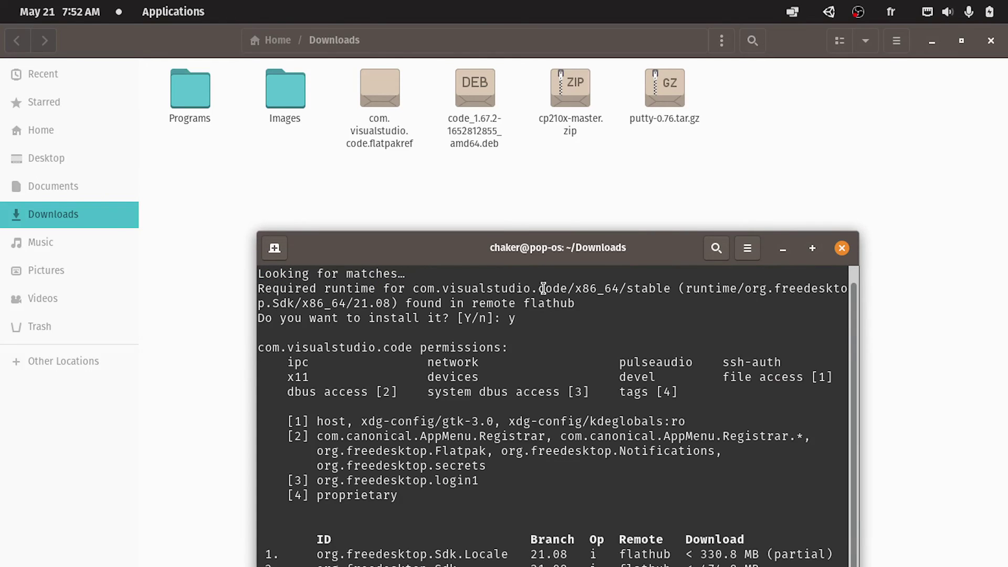
drag(558, 248, 535, 102)
text(y)
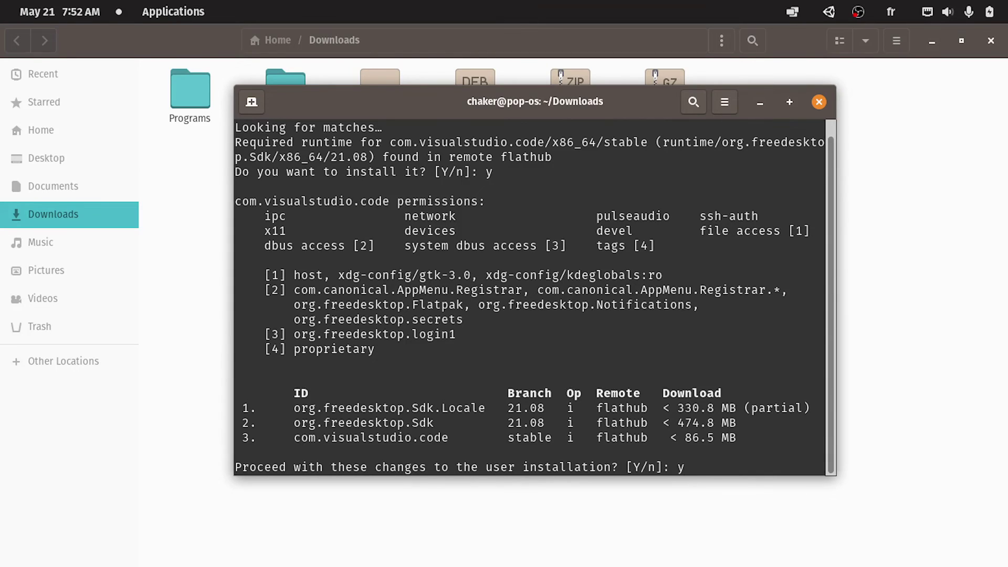
key(Return)
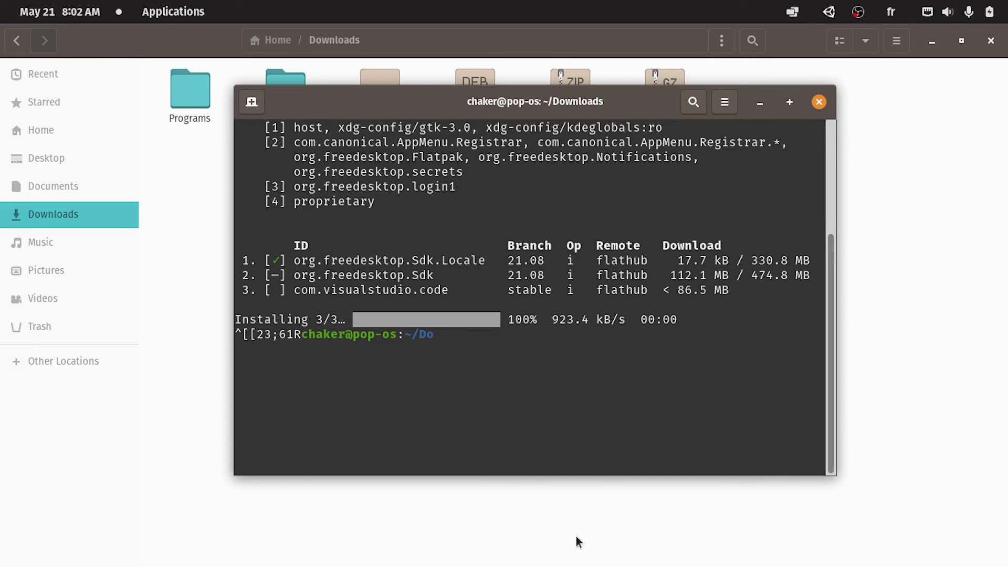
Switch to the browser and examine the Linux packages offered on the Visual Studio Code download page.
click(539, 545)
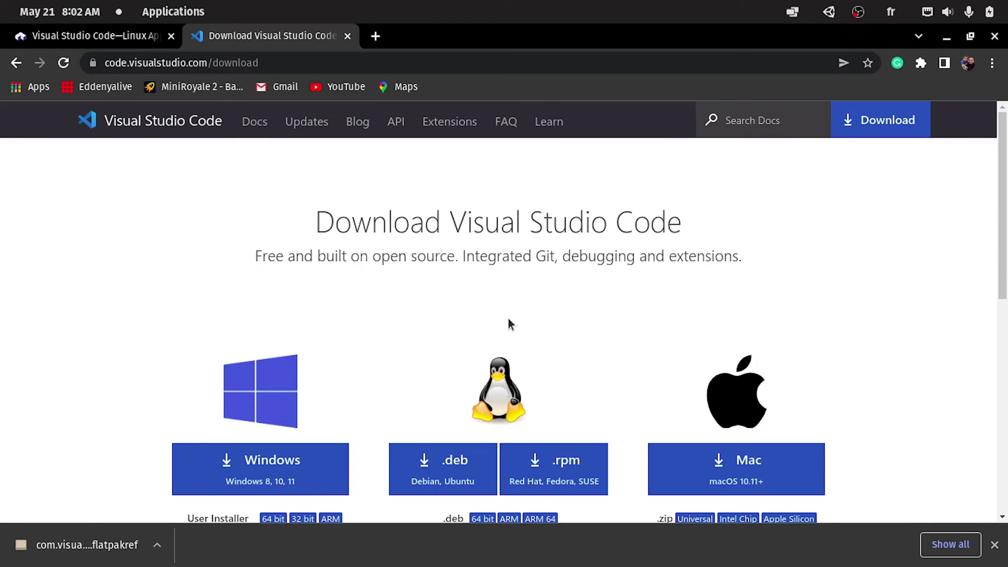
scroll(507, 315, down, 3)
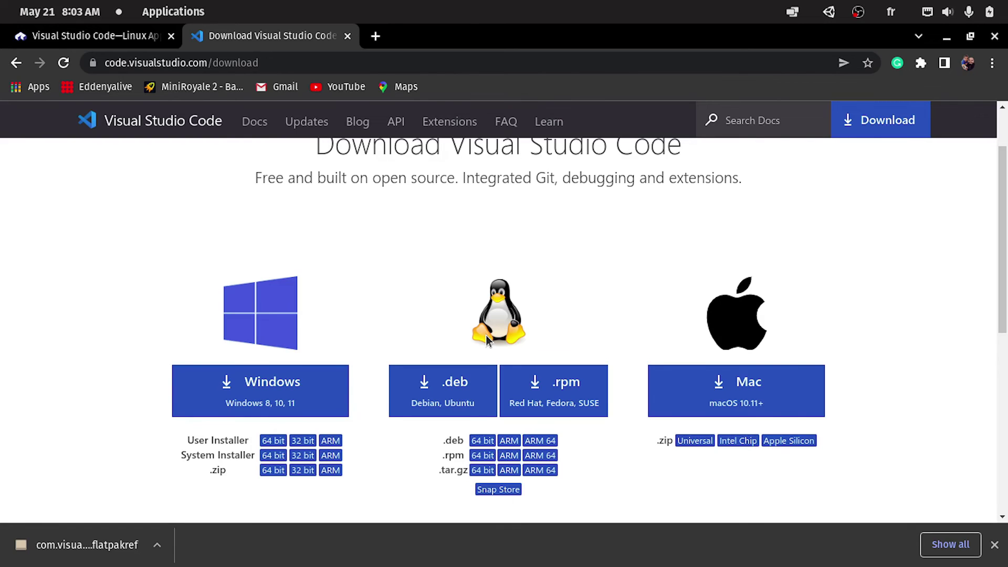
click(293, 61)
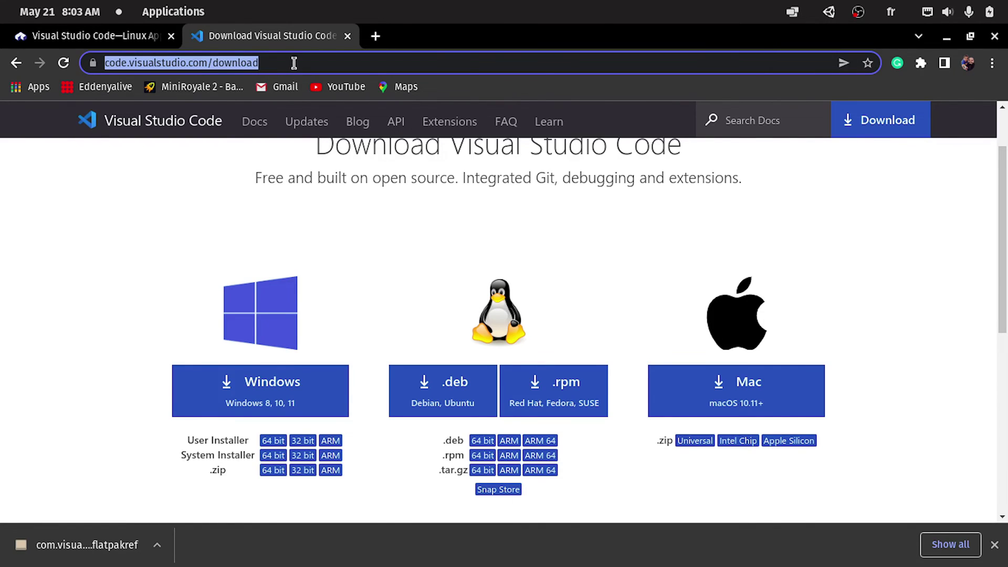
scroll(378, 317, down, 3)
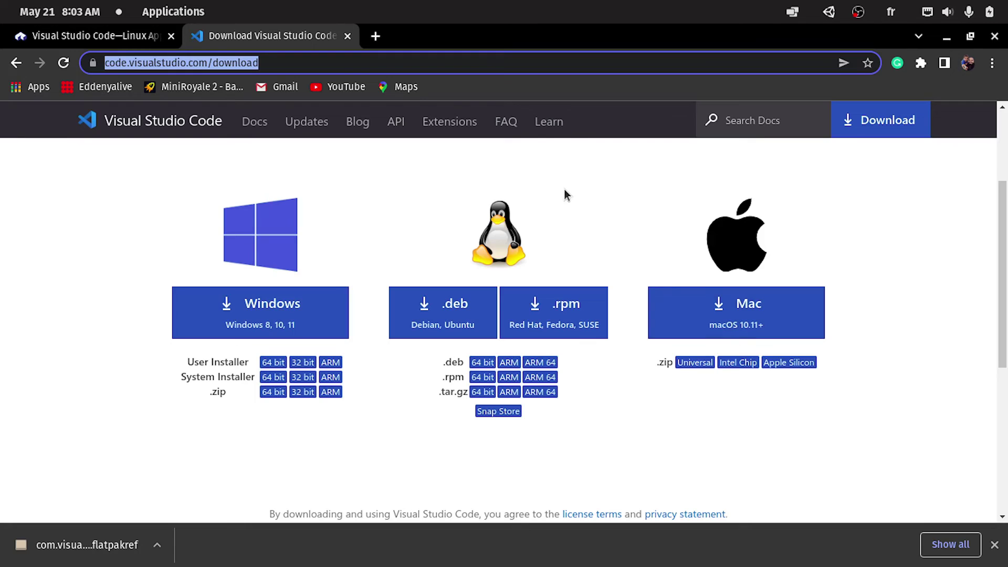
scroll(543, 209, up, 2)
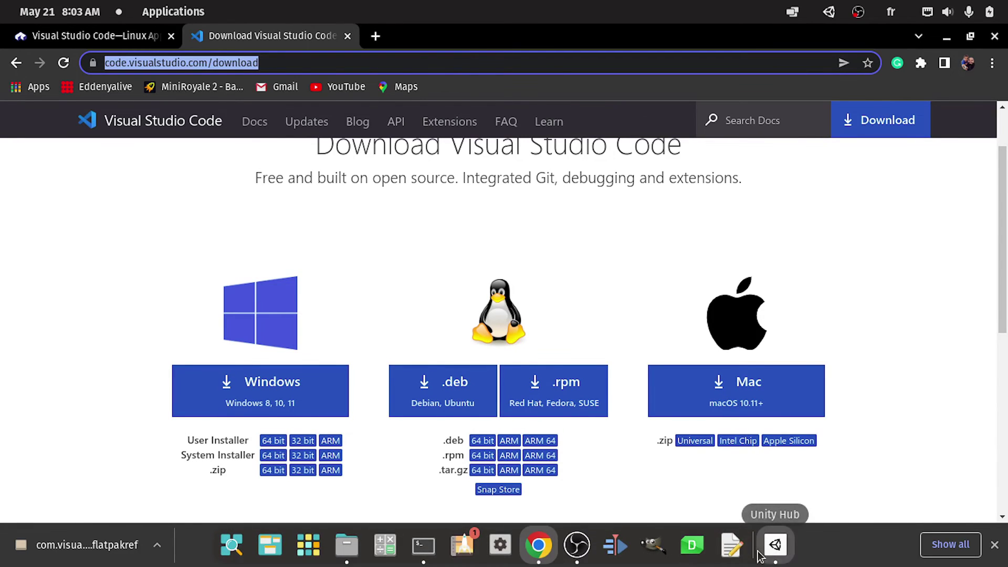
Switch to the Unity editor and choose Visual Studio Code as the External Script Editor in the External Tools preferences.
click(768, 549)
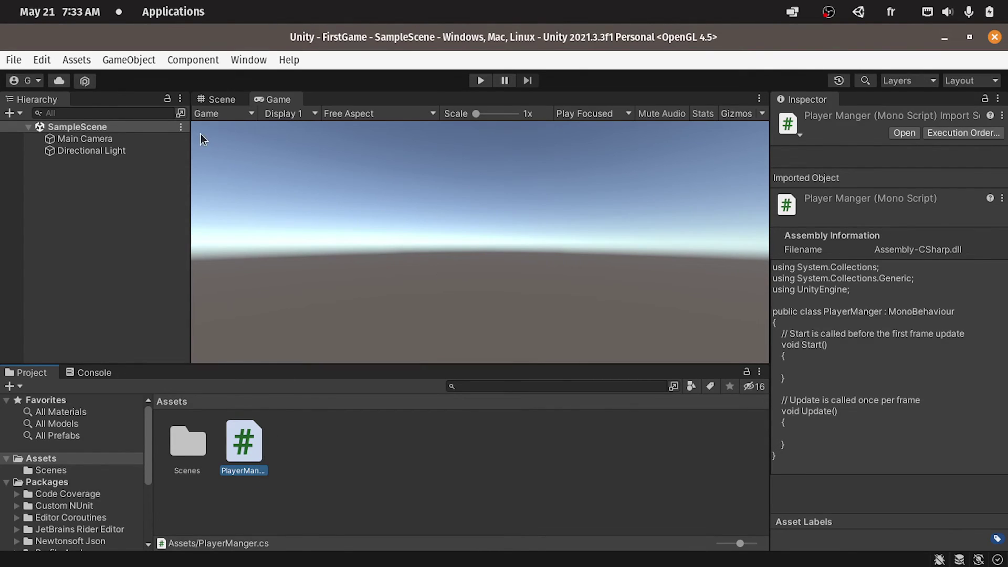
click(42, 60)
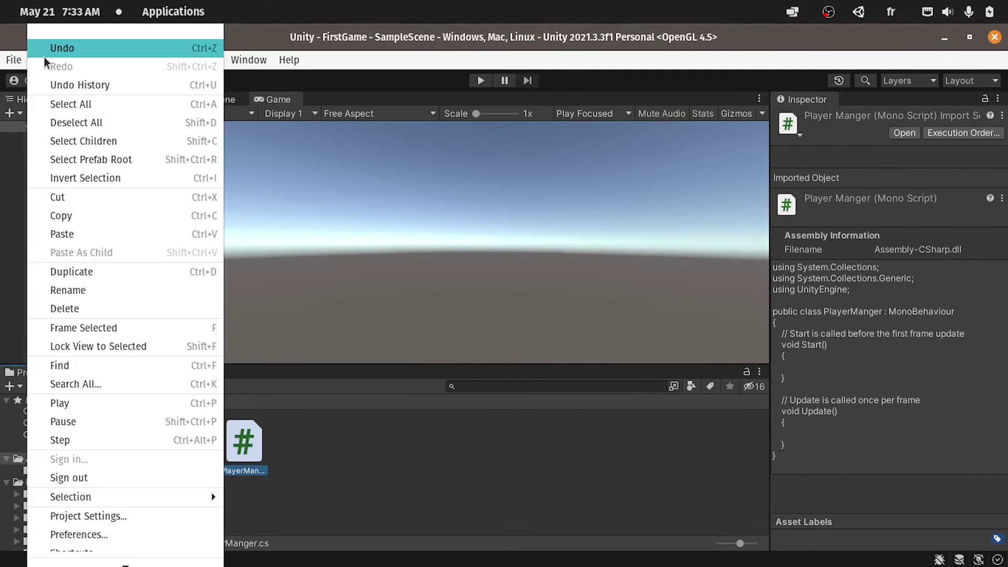
scroll(121, 473, down, 2)
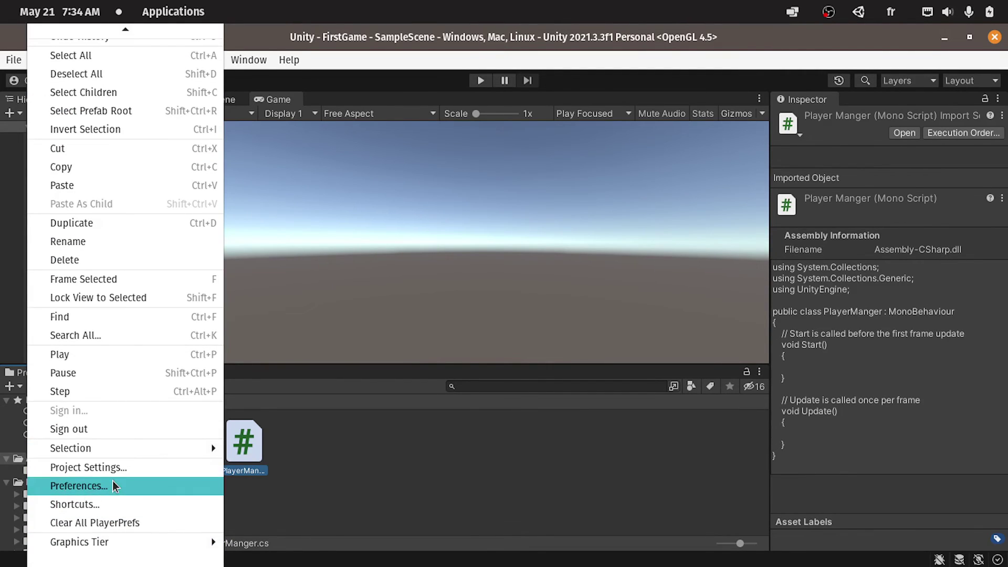
click(112, 481)
click(306, 192)
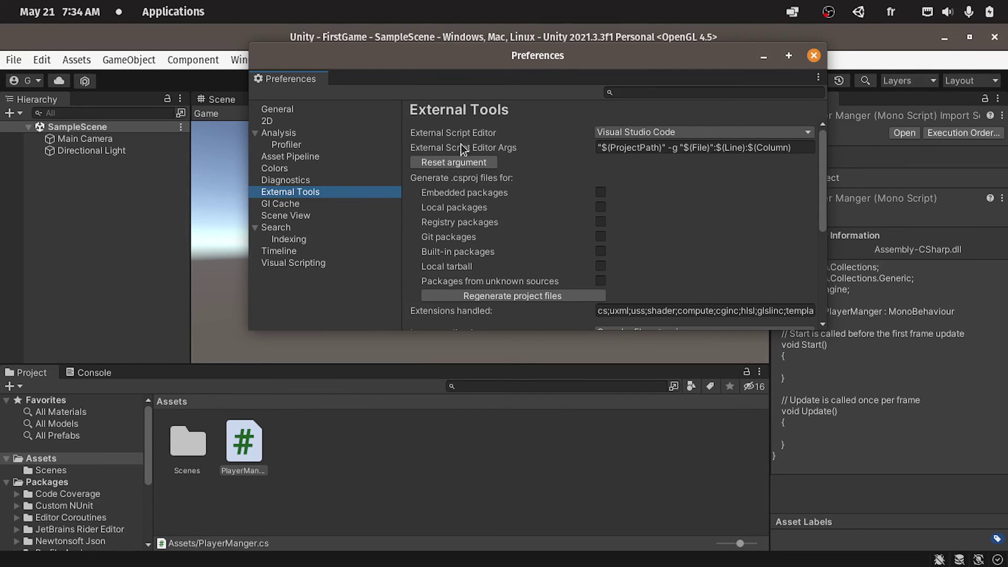
click(622, 134)
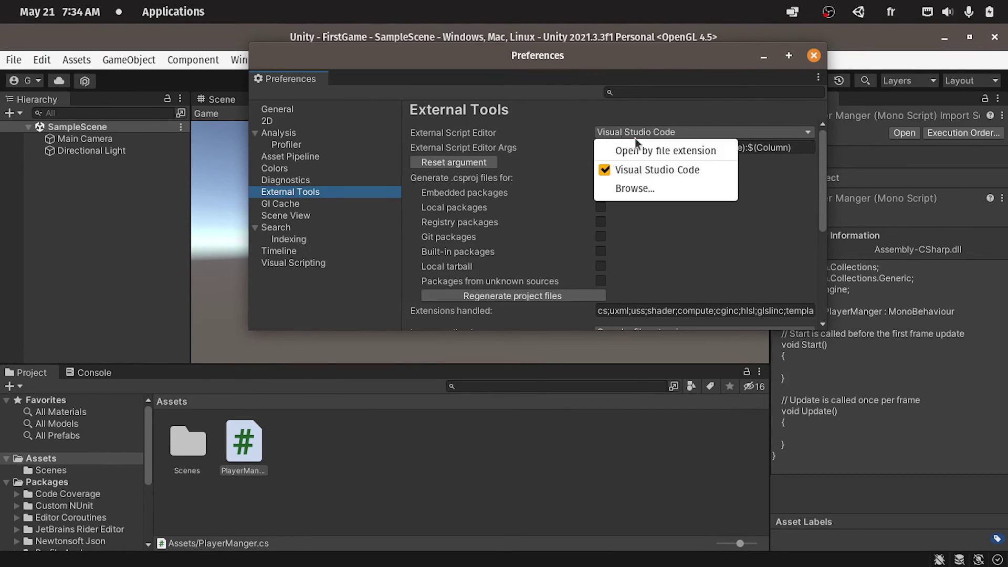
click(650, 169)
click(814, 55)
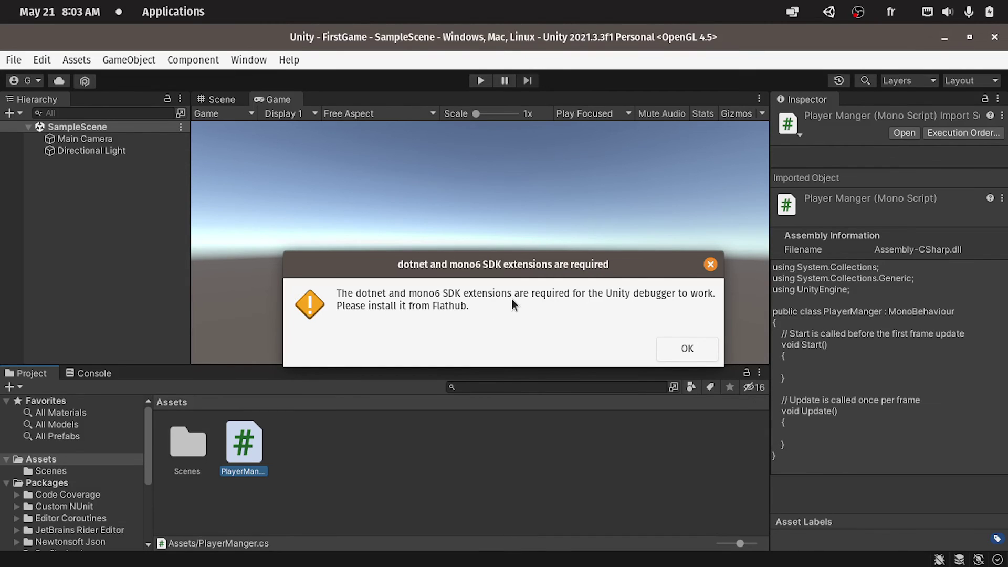
Dismiss the dotnet and mono6 SDK notice and trust the authors of the FirstGame project and its parent folder Desktop.
click(687, 349)
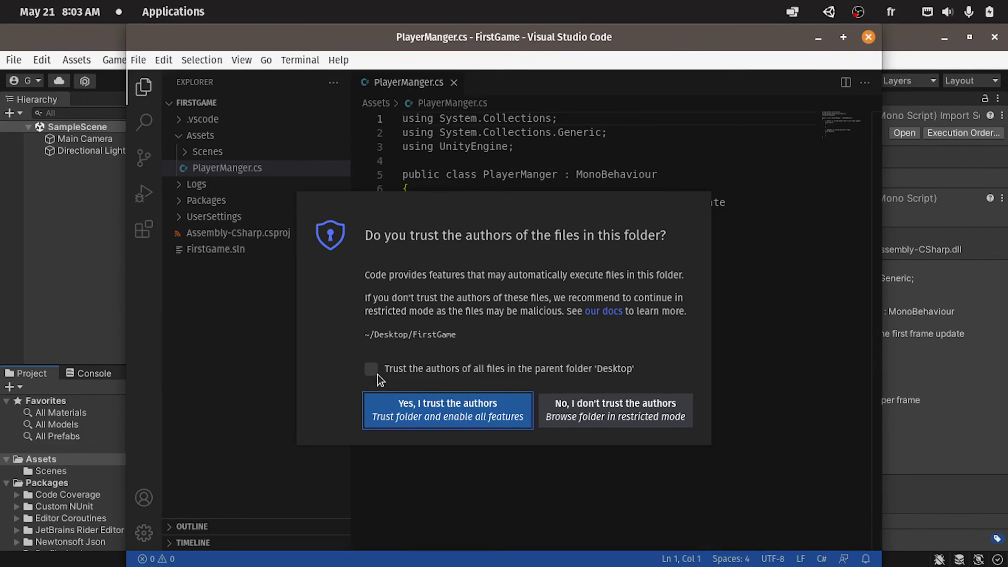
click(371, 369)
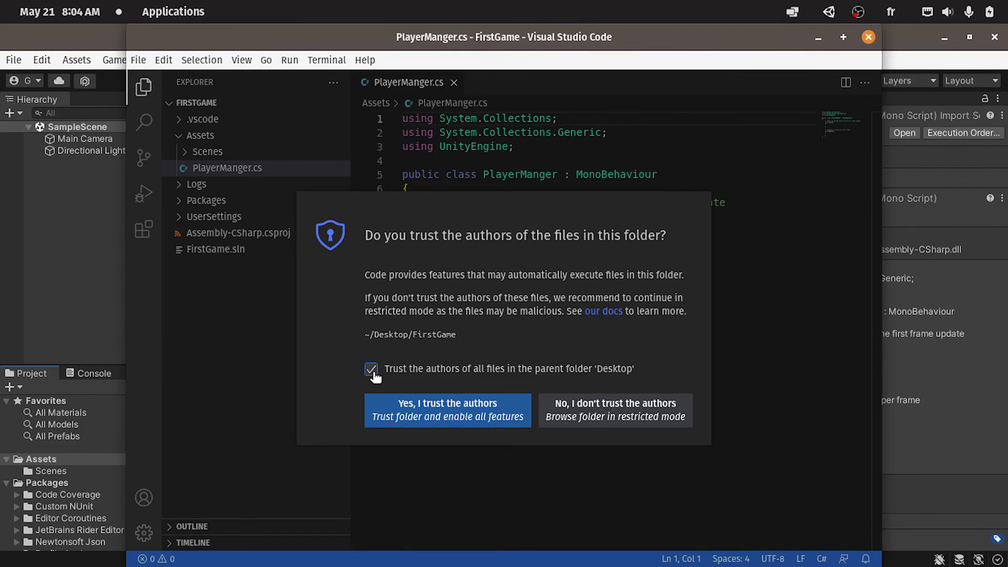
click(444, 418)
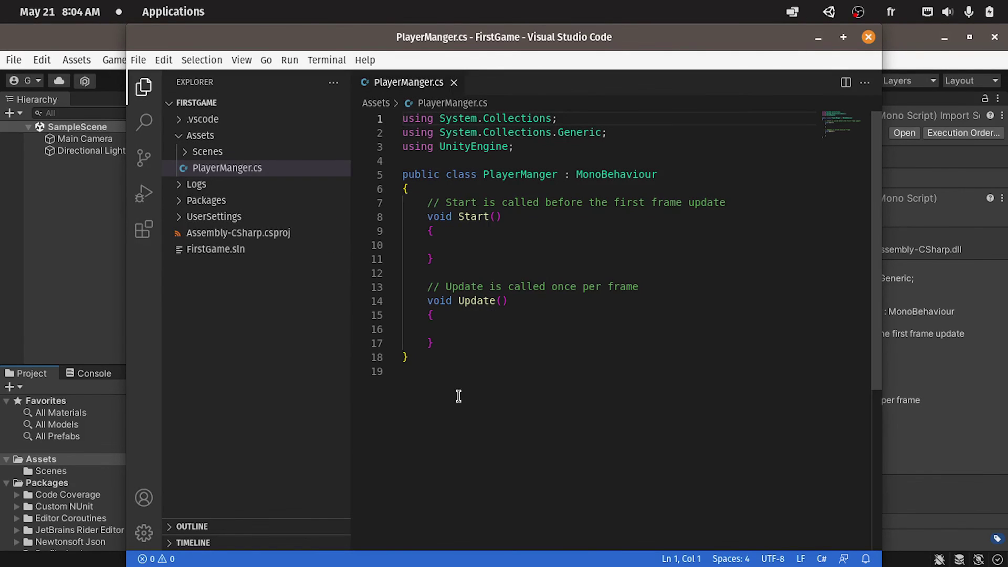
Maximize the Visual Studio Code window and review the Start and Update methods in PlayerManger.cs.
click(843, 38)
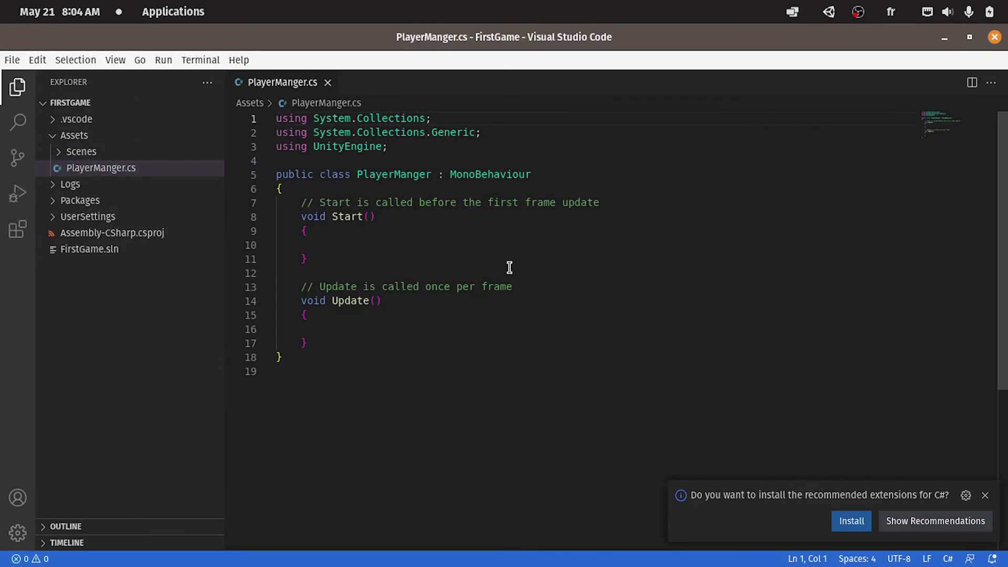
click(396, 239)
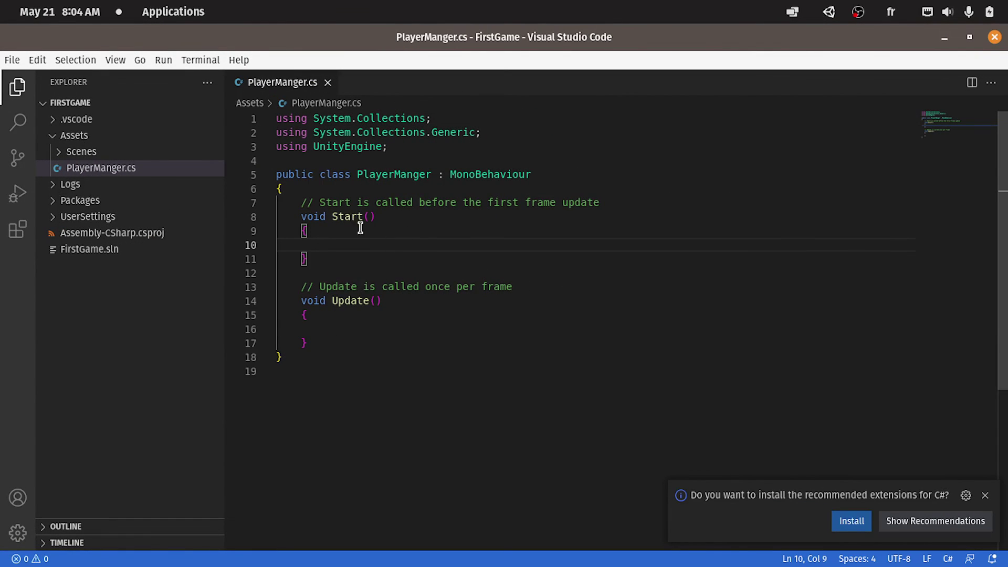
drag(327, 266, 282, 218)
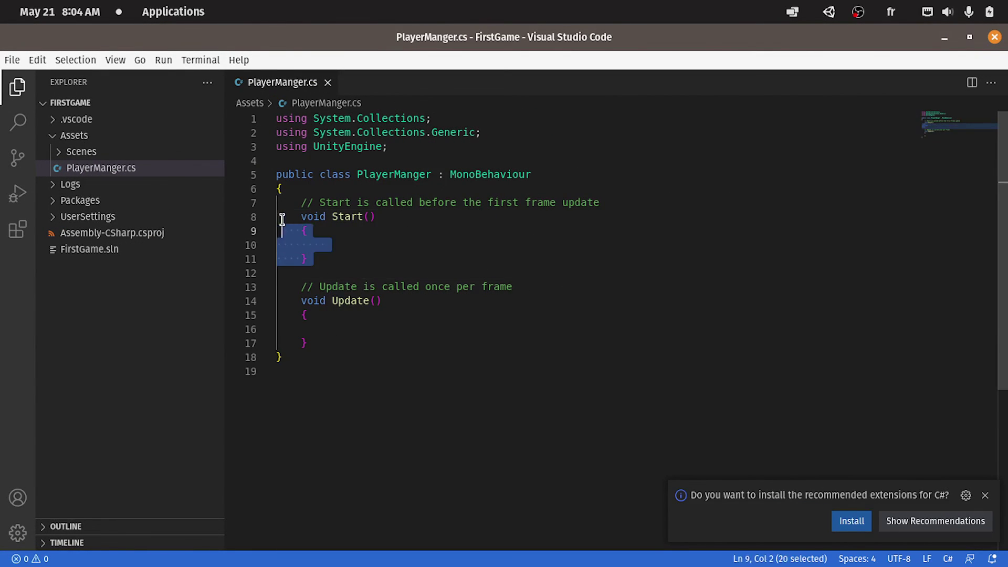
drag(333, 345, 277, 273)
click(410, 251)
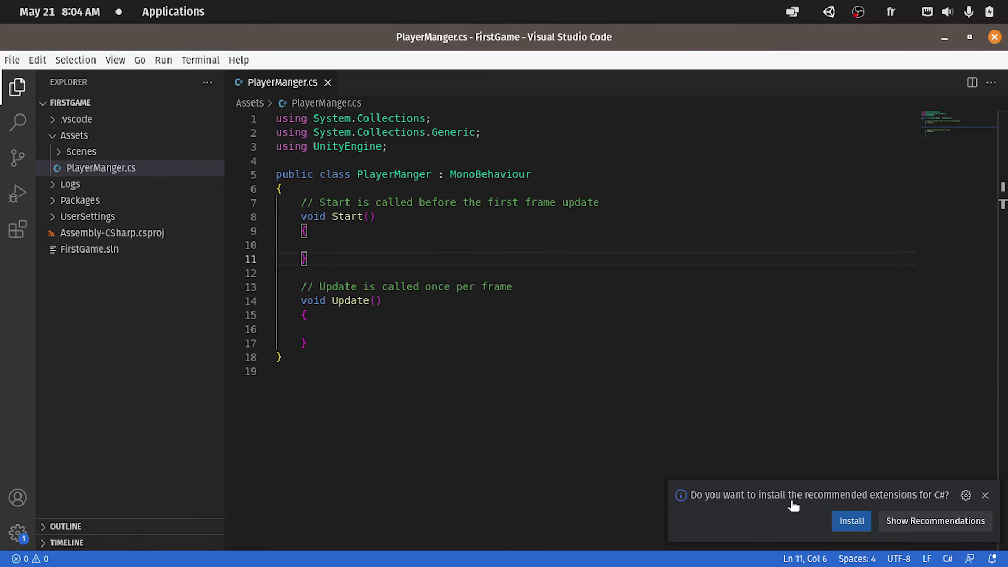
Install the recommended C# extension from Microsoft in Visual Studio Code.
click(15, 234)
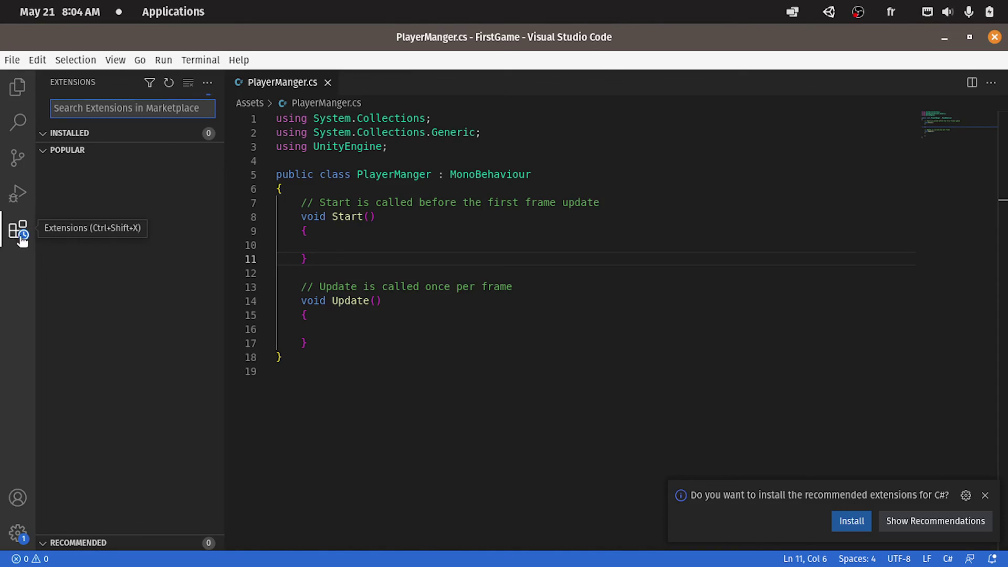
click(862, 518)
click(443, 189)
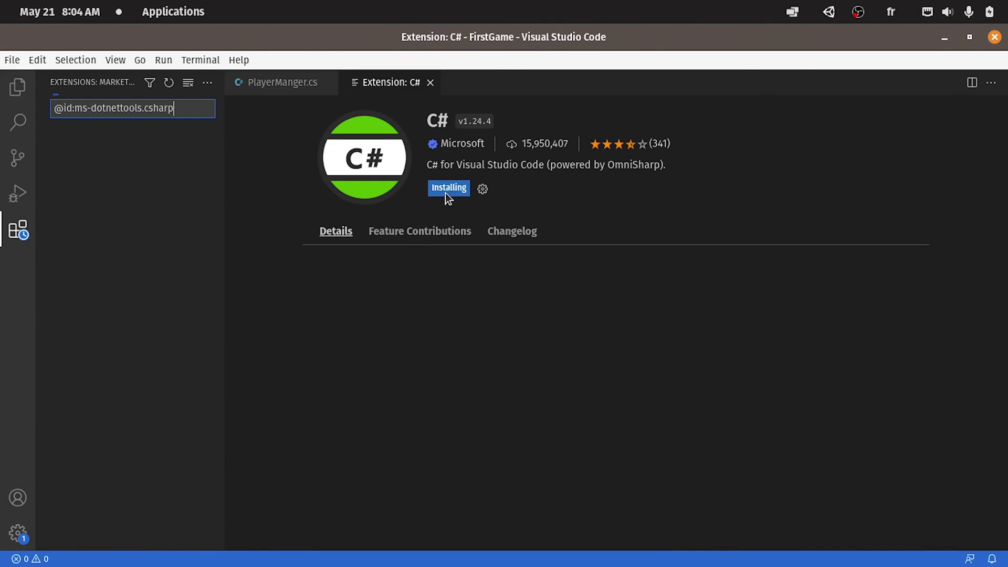